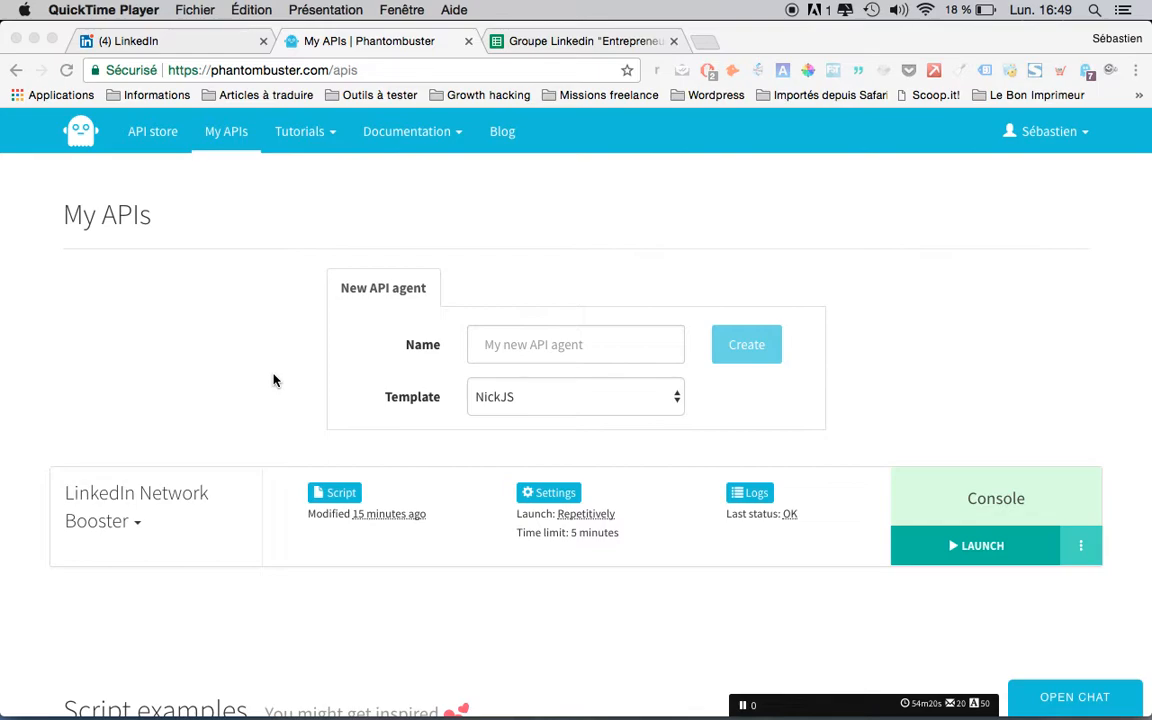
pyautogui.click(107, 514)
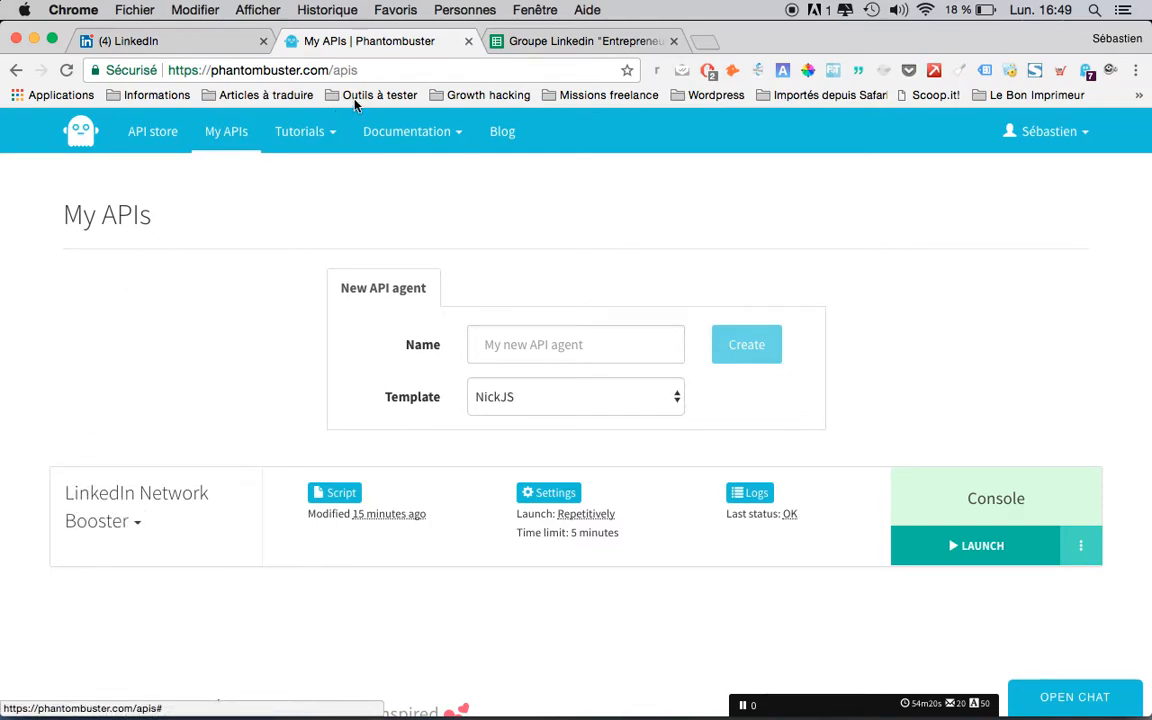
pyautogui.click(407, 72)
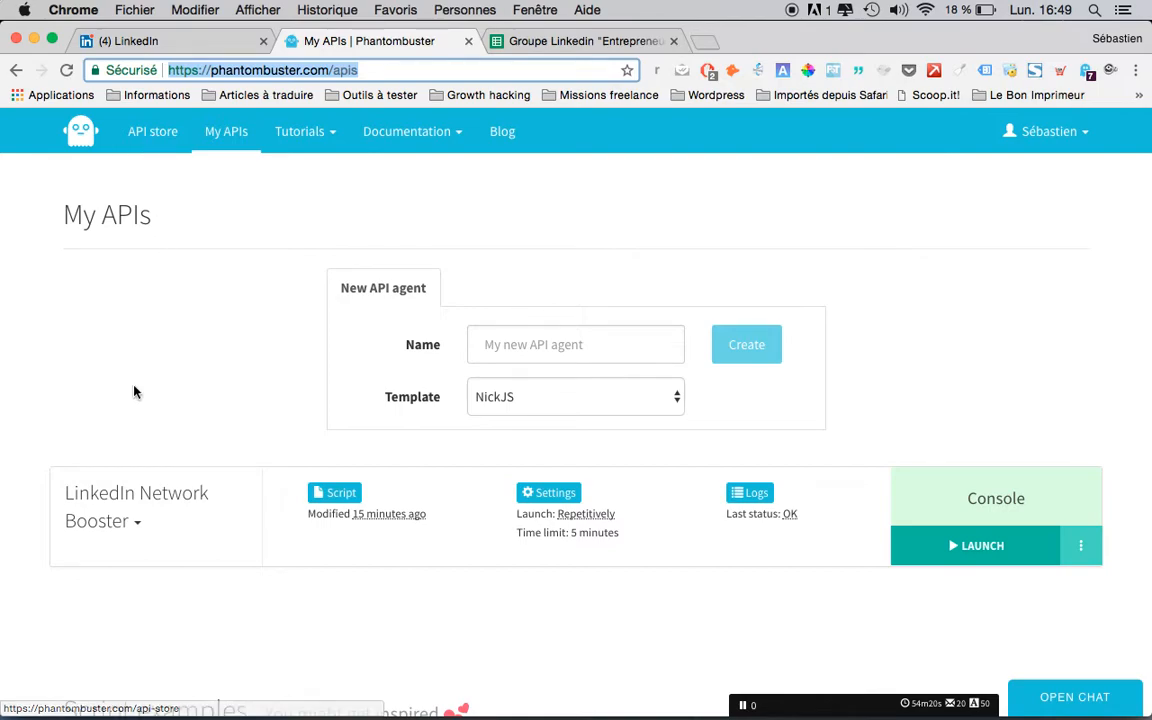
pyautogui.click(60, 495)
pyautogui.moveTo(62, 498); pyautogui.dragTo(130, 521)
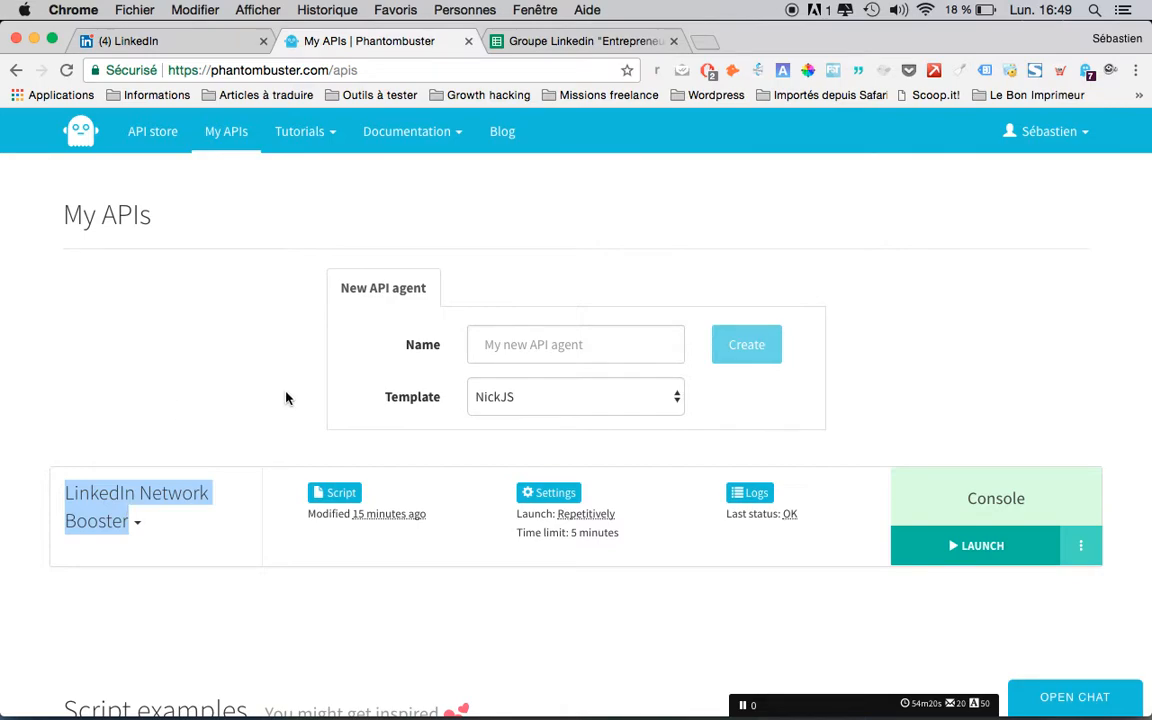
# Open the LinkedIn Network Booster agent's script and place the cursor at the start of the sessionCookie value
pyautogui.click(340, 492)
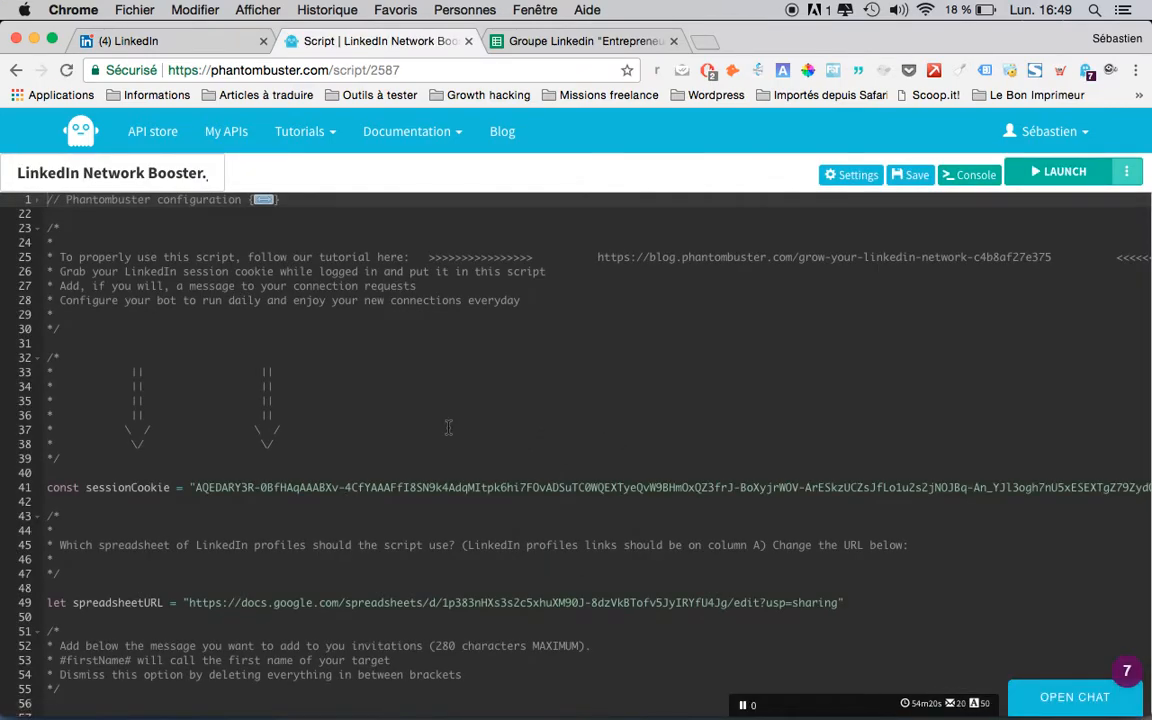
pyautogui.scroll(-3, 448, 427)
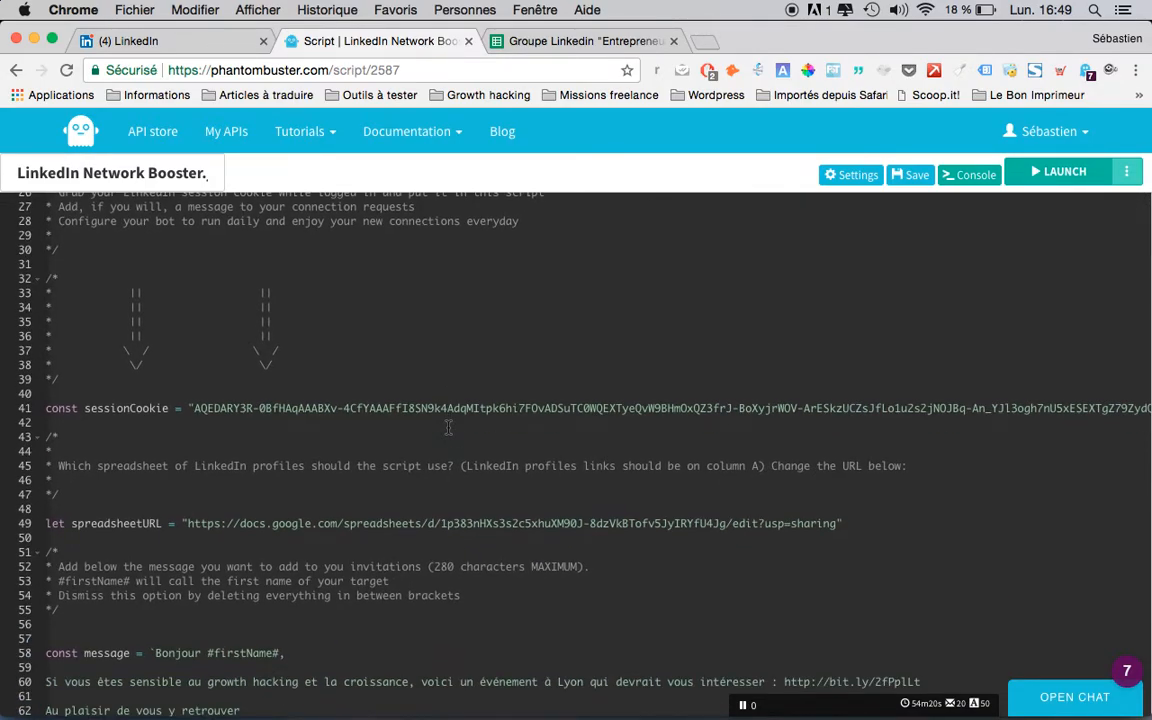
pyautogui.click(195, 407)
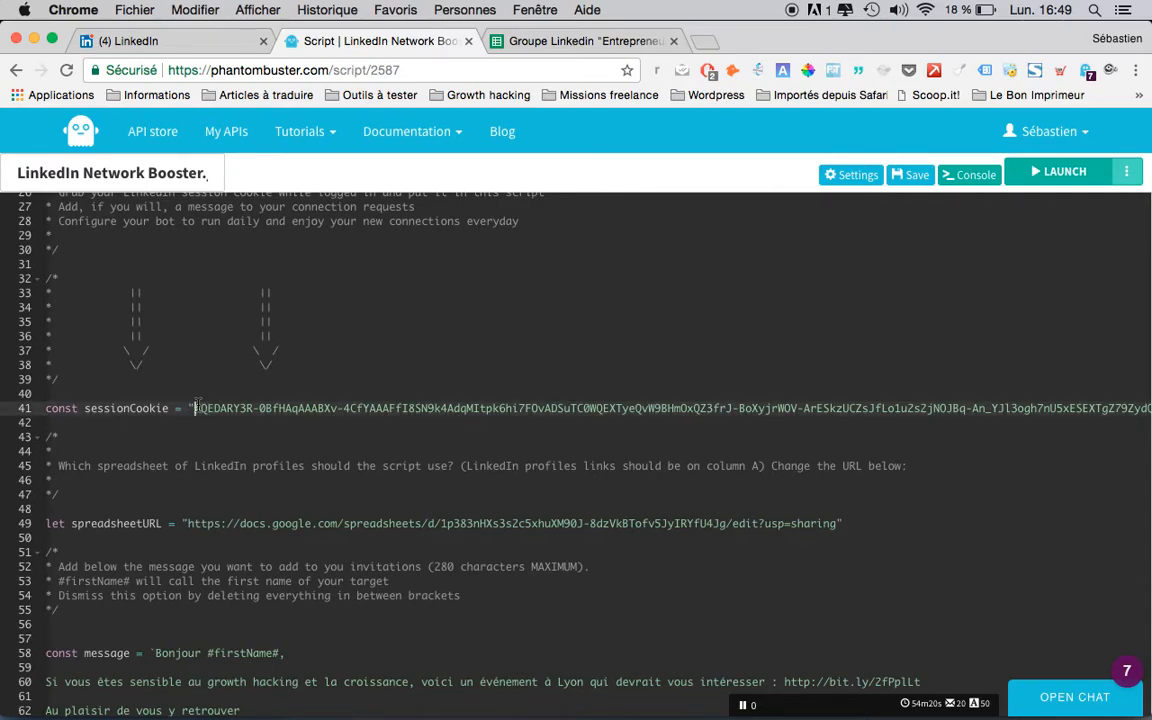
pyautogui.click(167, 42)
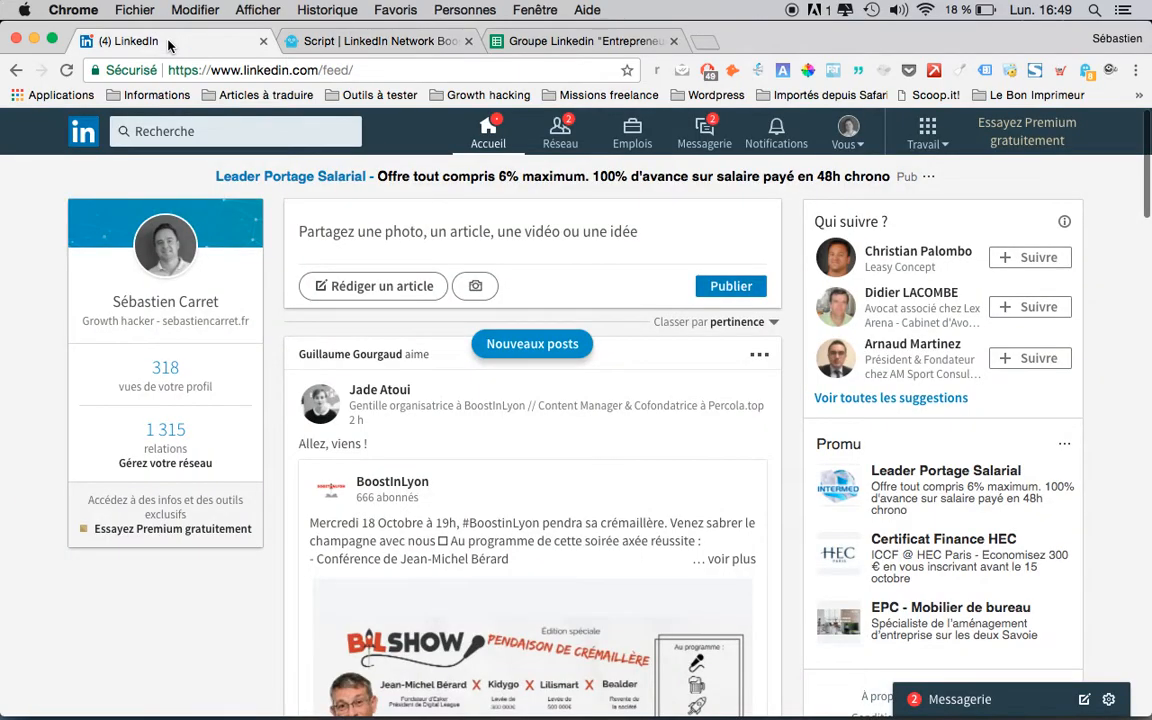
pyautogui.rightClick(31, 357)
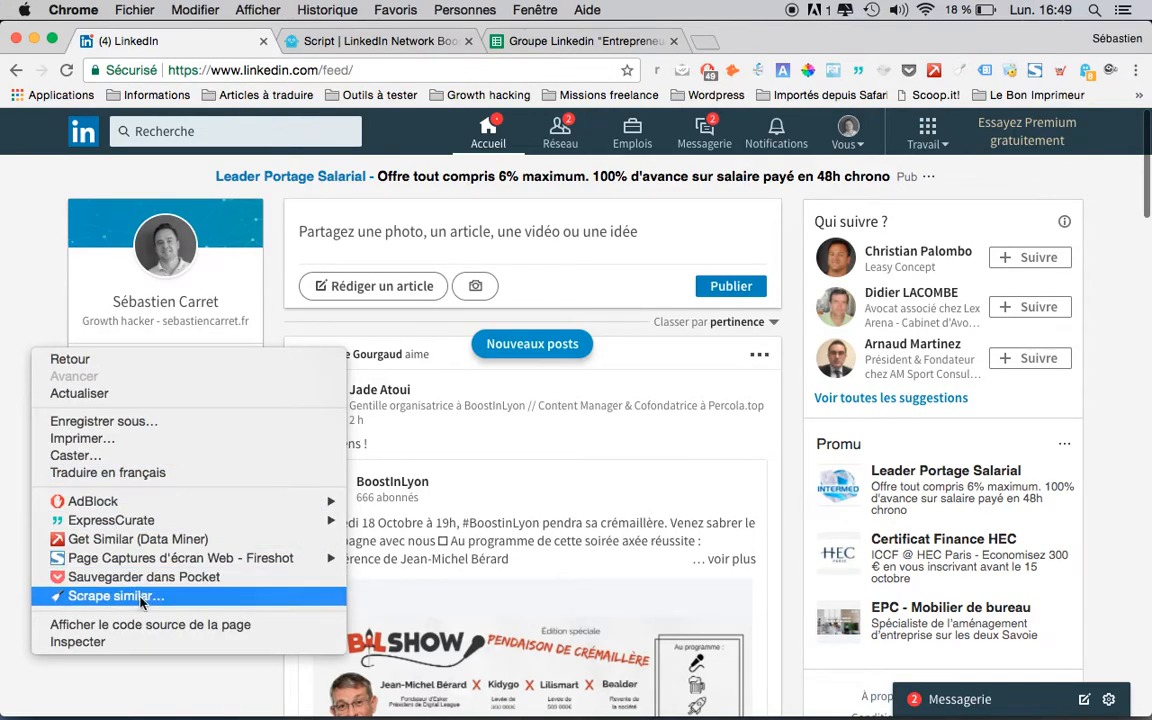
pyautogui.click(146, 643)
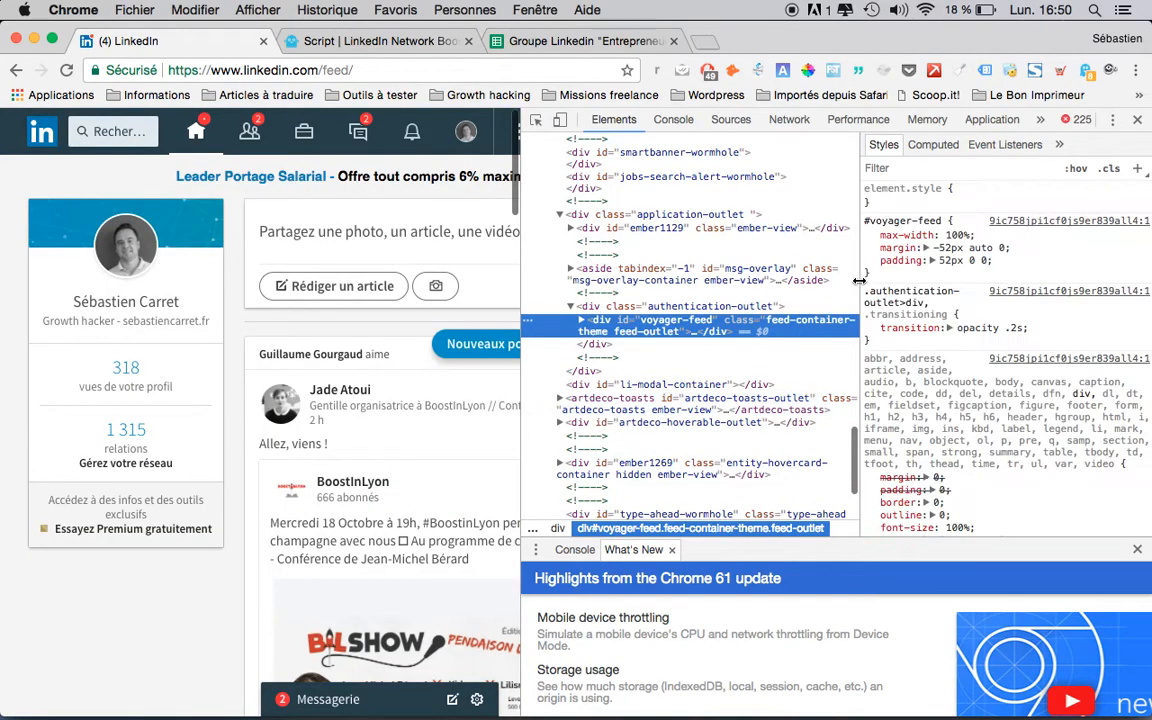
pyautogui.click(993, 121)
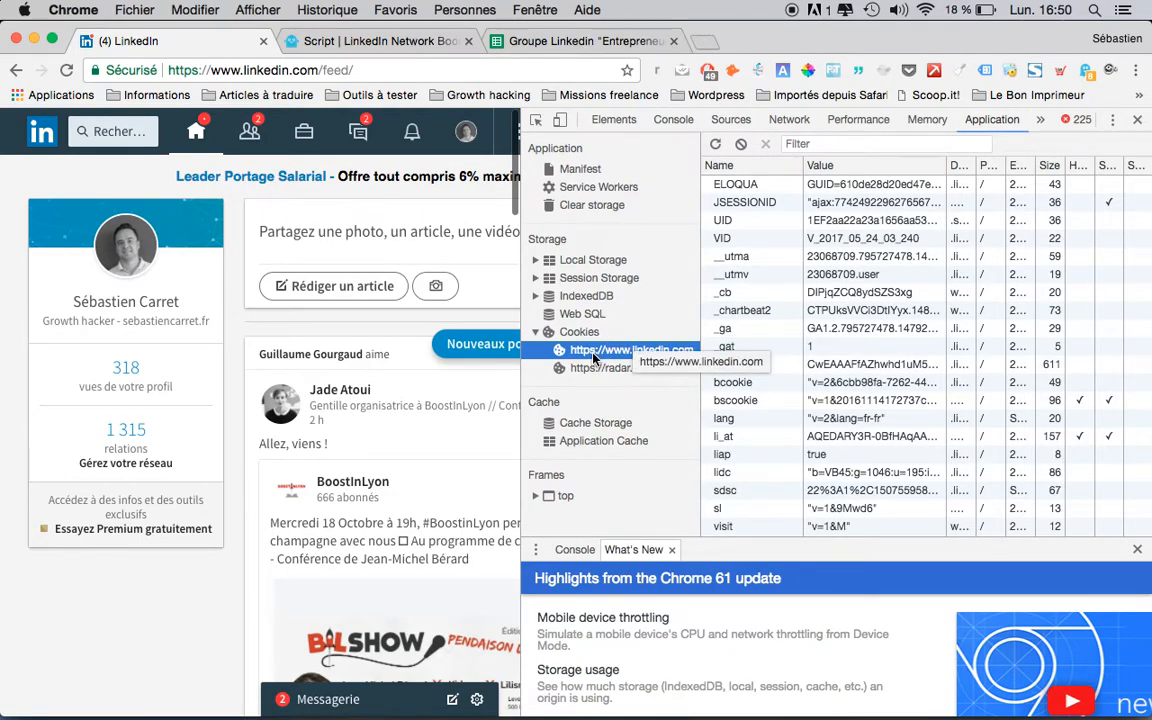
pyautogui.click(730, 437)
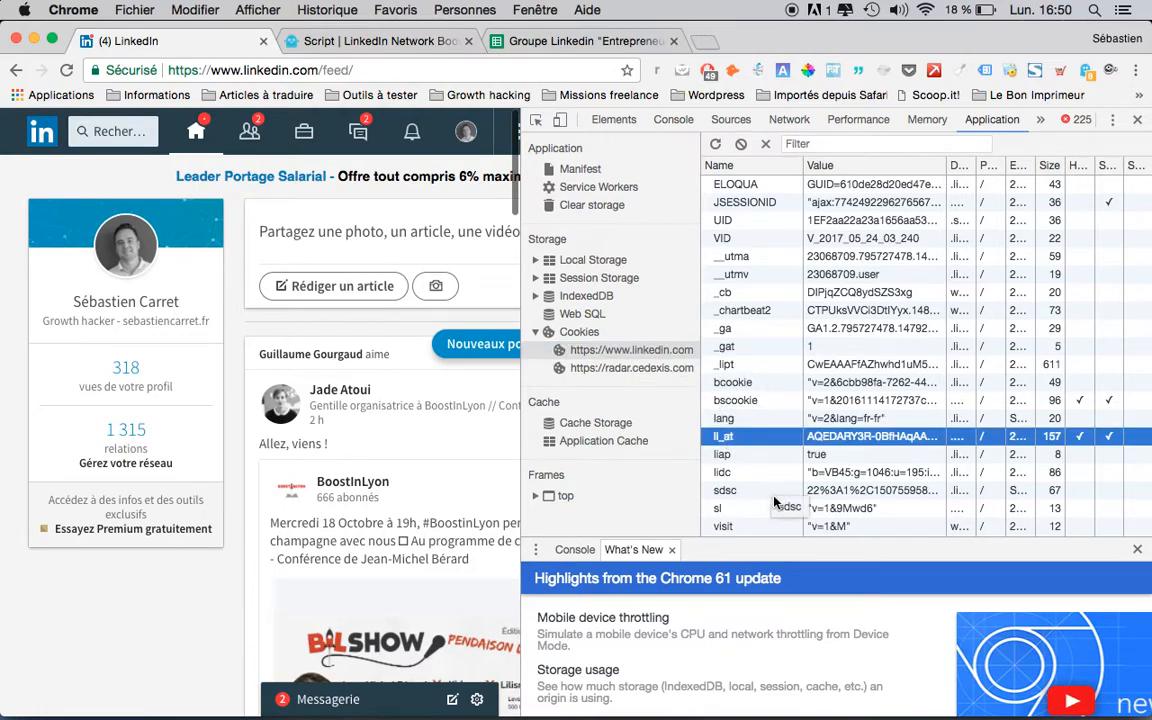
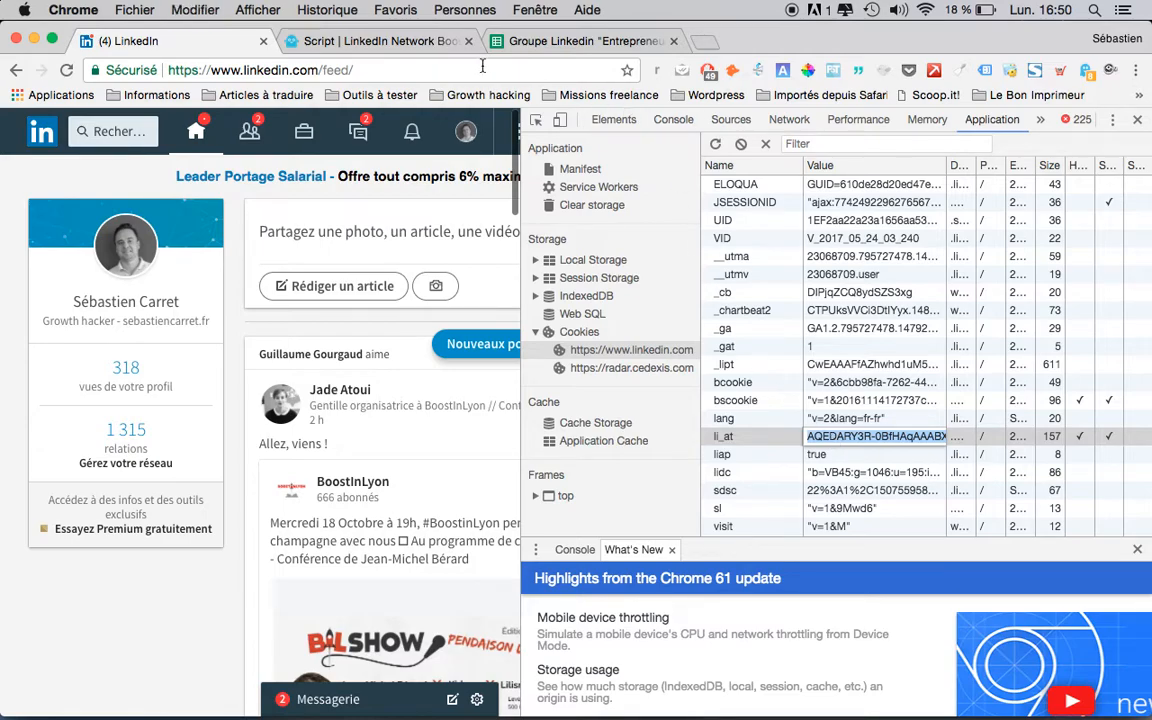
# Return to the Phantombuster script and select the whole session cookie value between the quotation marks
pyautogui.click(396, 44)
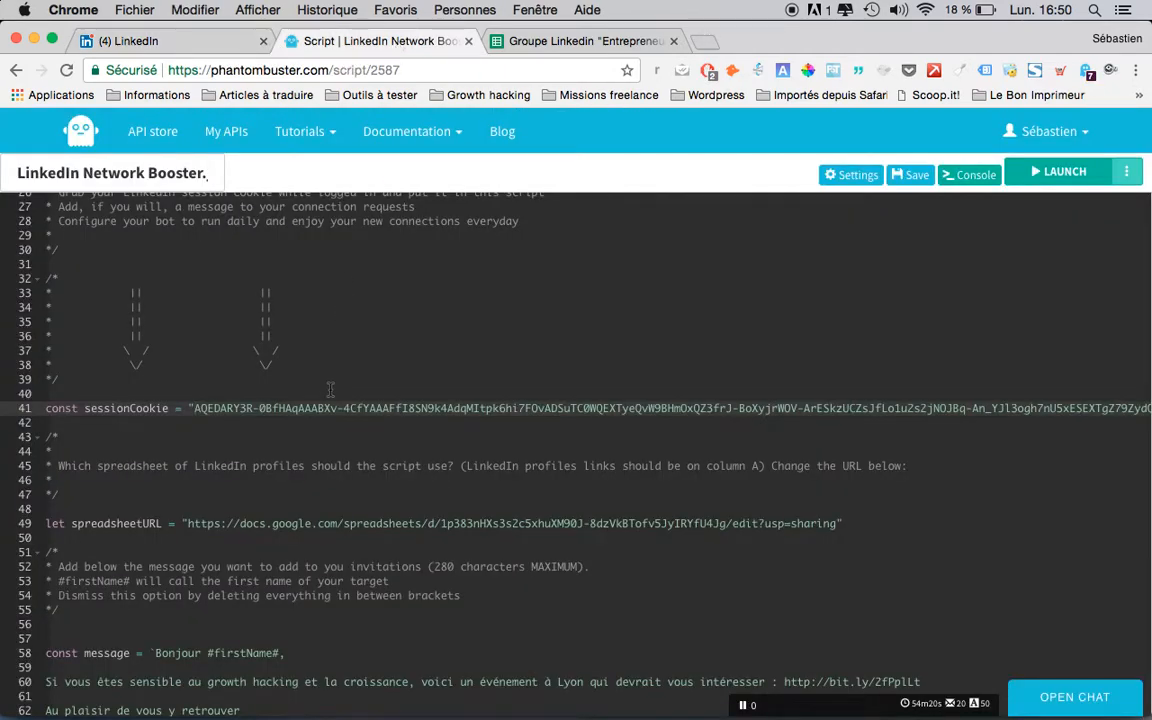
pyautogui.moveTo(194, 408); pyautogui.dragTo(1145, 413)
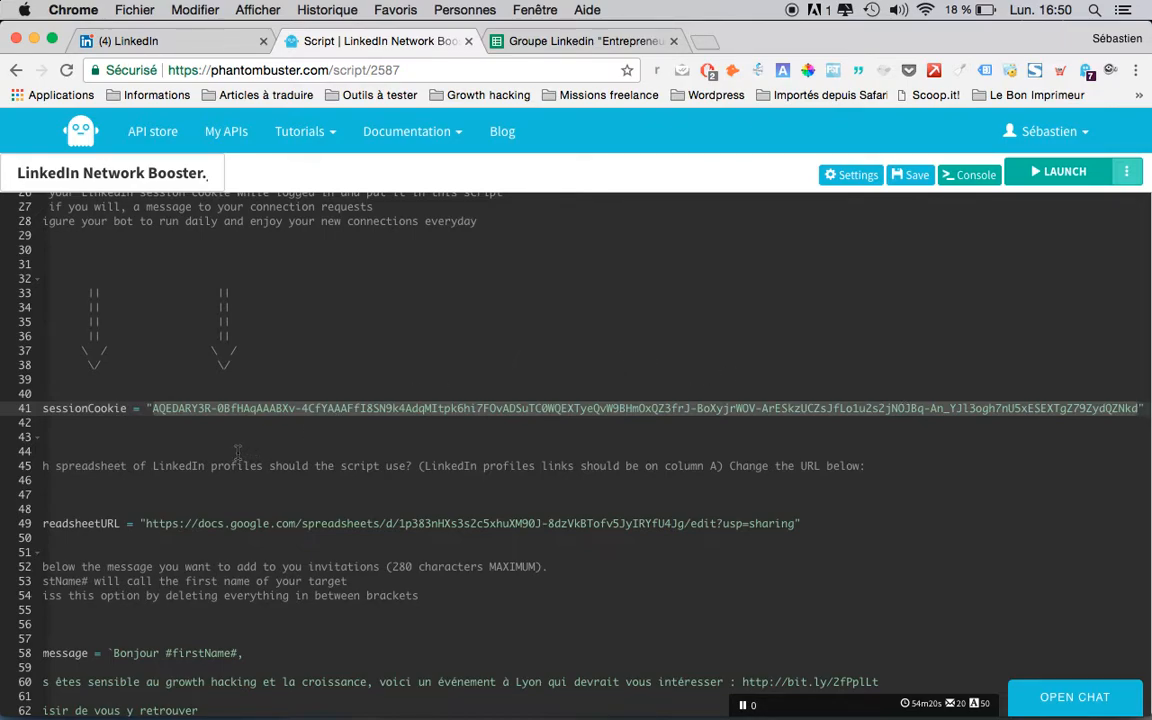
pyautogui.hscroll(-2, 439, 543)
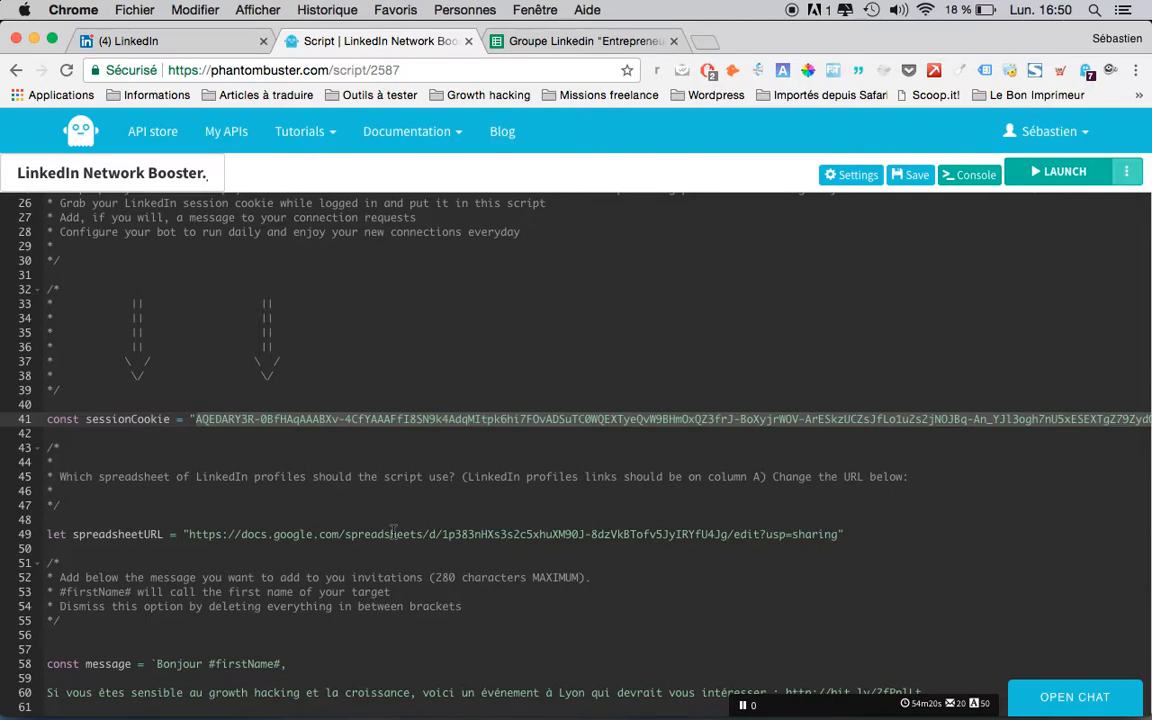
# Open the sharing settings of the "Entrepreneurs du Rhône" Google spreadsheet, select its sharing link and close the settings
pyautogui.click(541, 41)
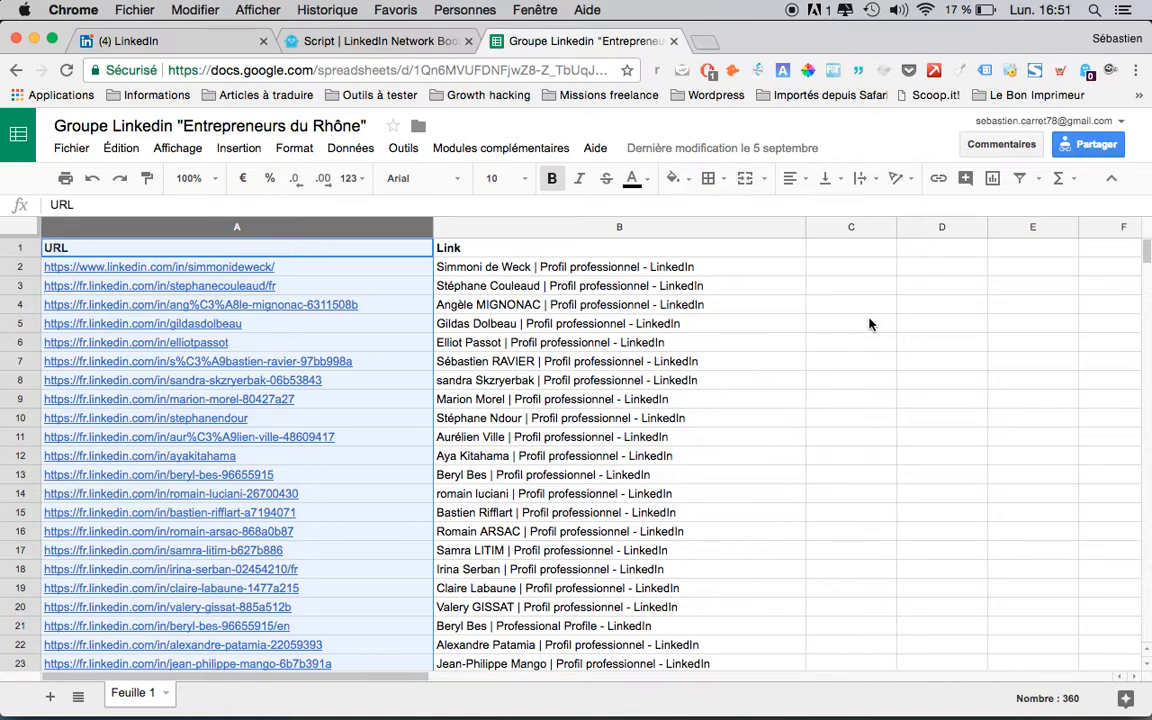
pyautogui.click(1089, 146)
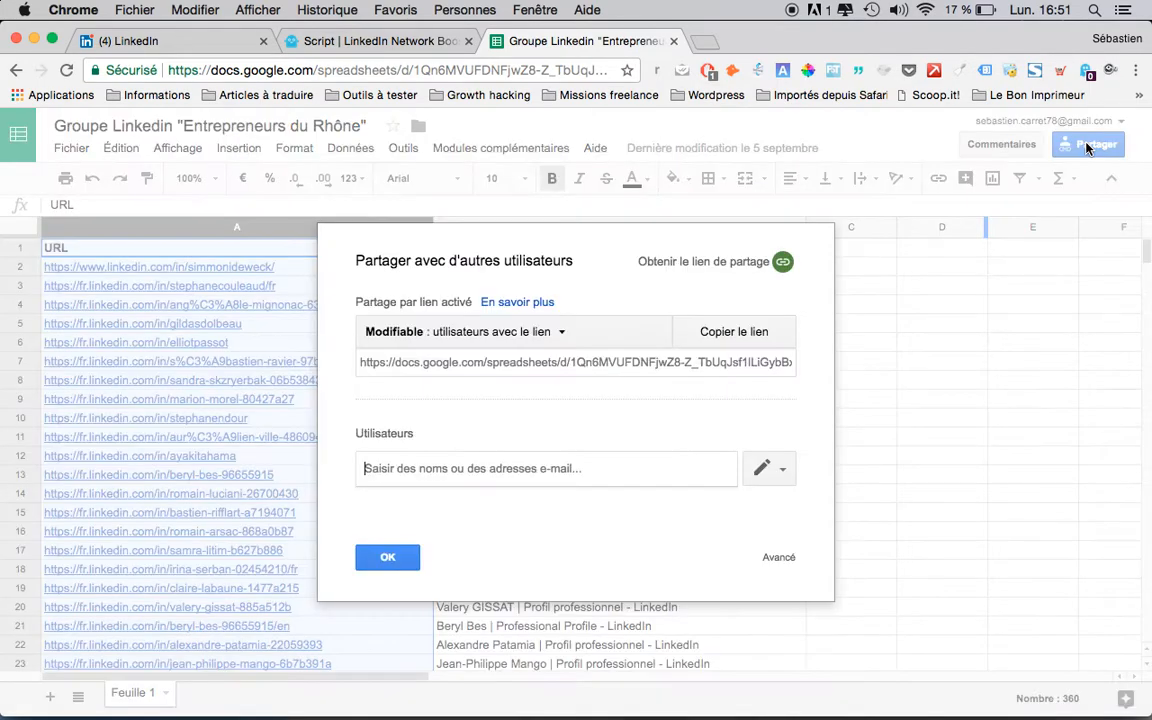
pyautogui.click(654, 358)
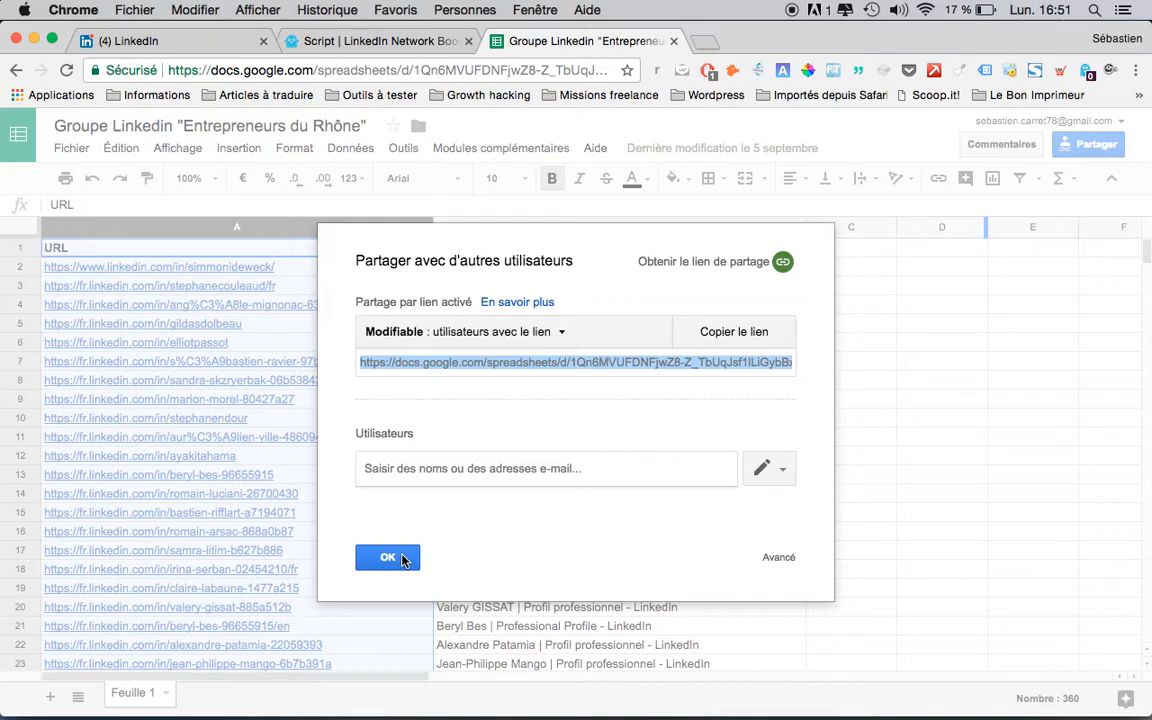
pyautogui.click(387, 557)
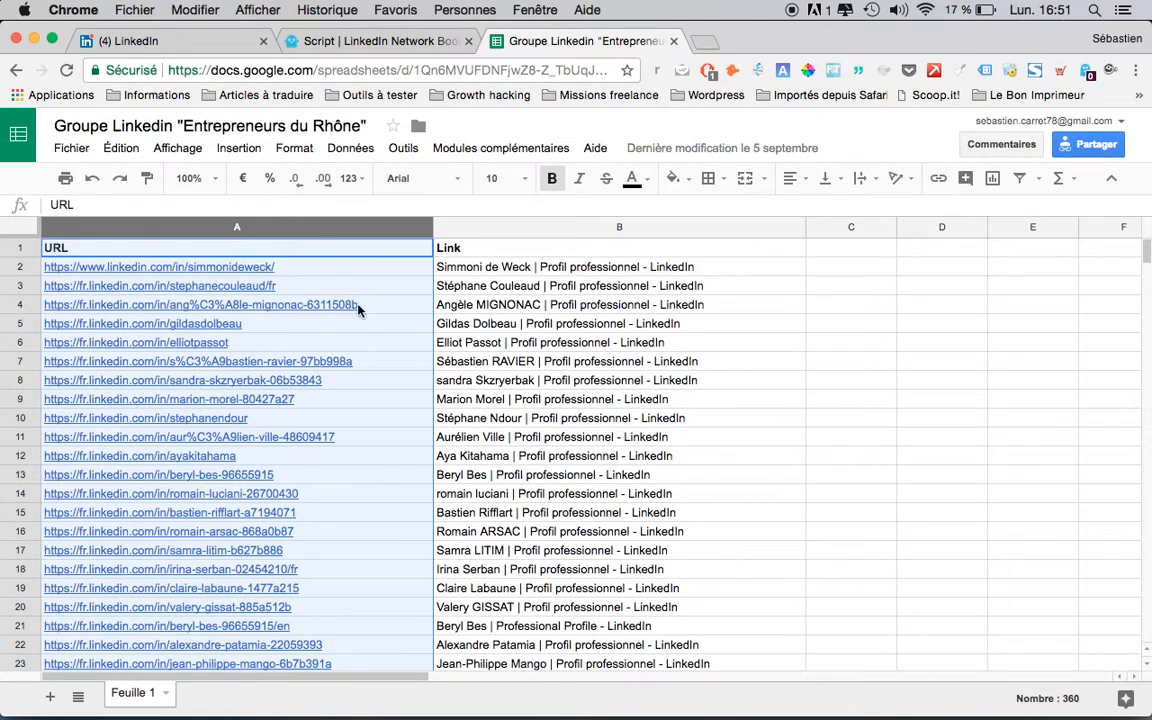
# Select the spreadsheetURL value in the script, and check in the Google spreadsheet that column A holds the profile links
pyautogui.click(376, 40)
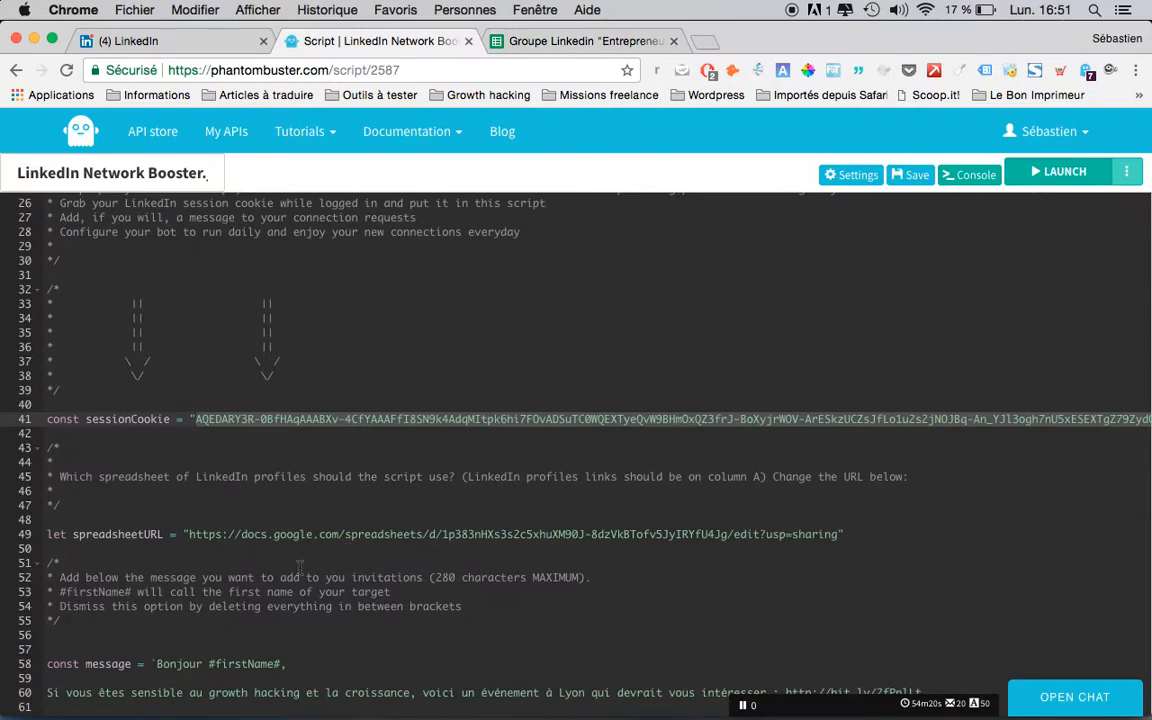
pyautogui.moveTo(190, 531); pyautogui.dragTo(840, 534)
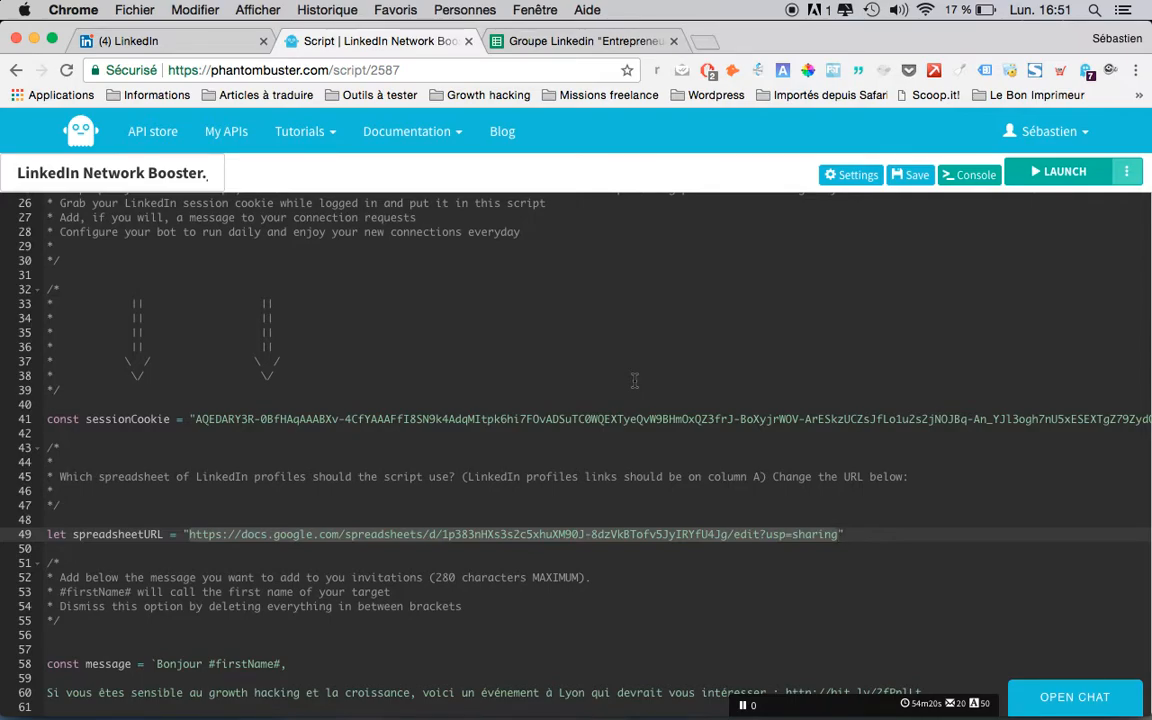
pyautogui.click(577, 42)
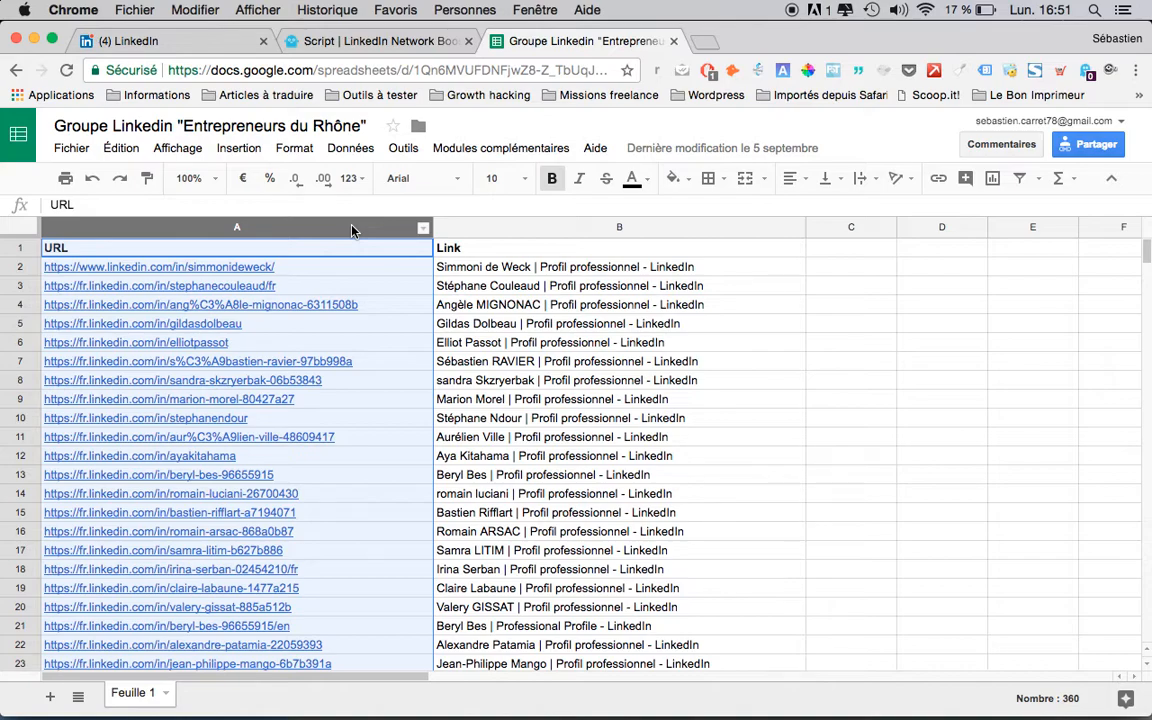
# Return to the script and select the full invitation text assigned to the message constant
pyautogui.click(332, 38)
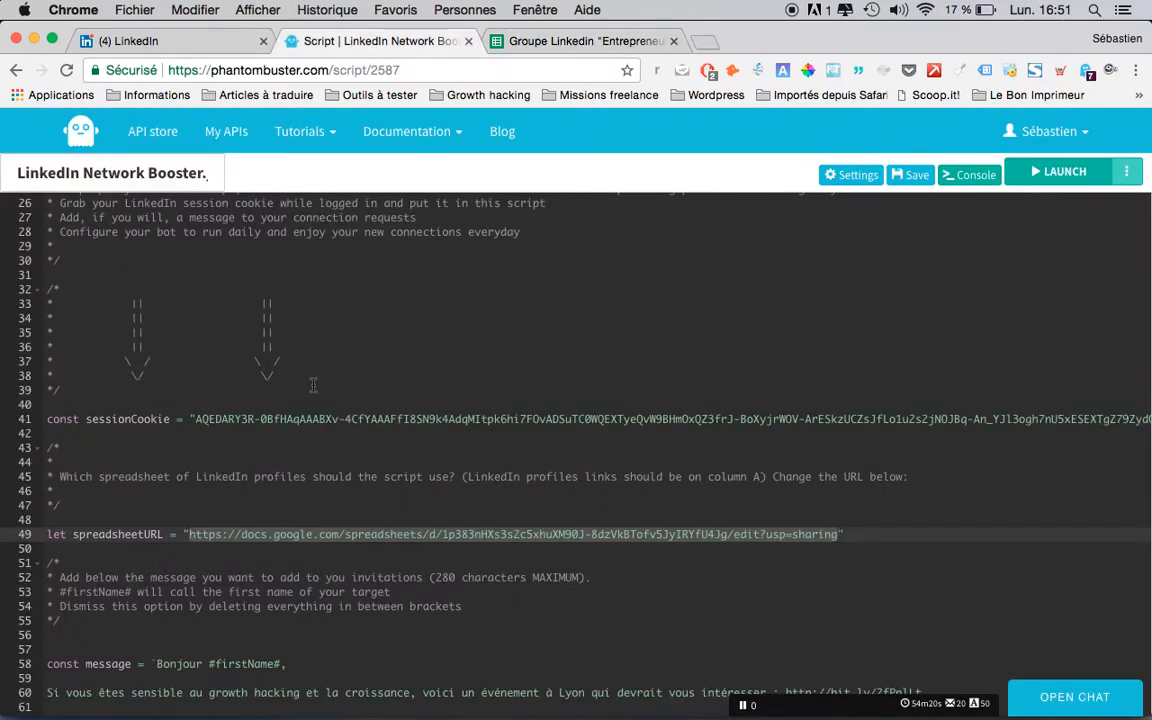
pyautogui.scroll(-5, 372, 476)
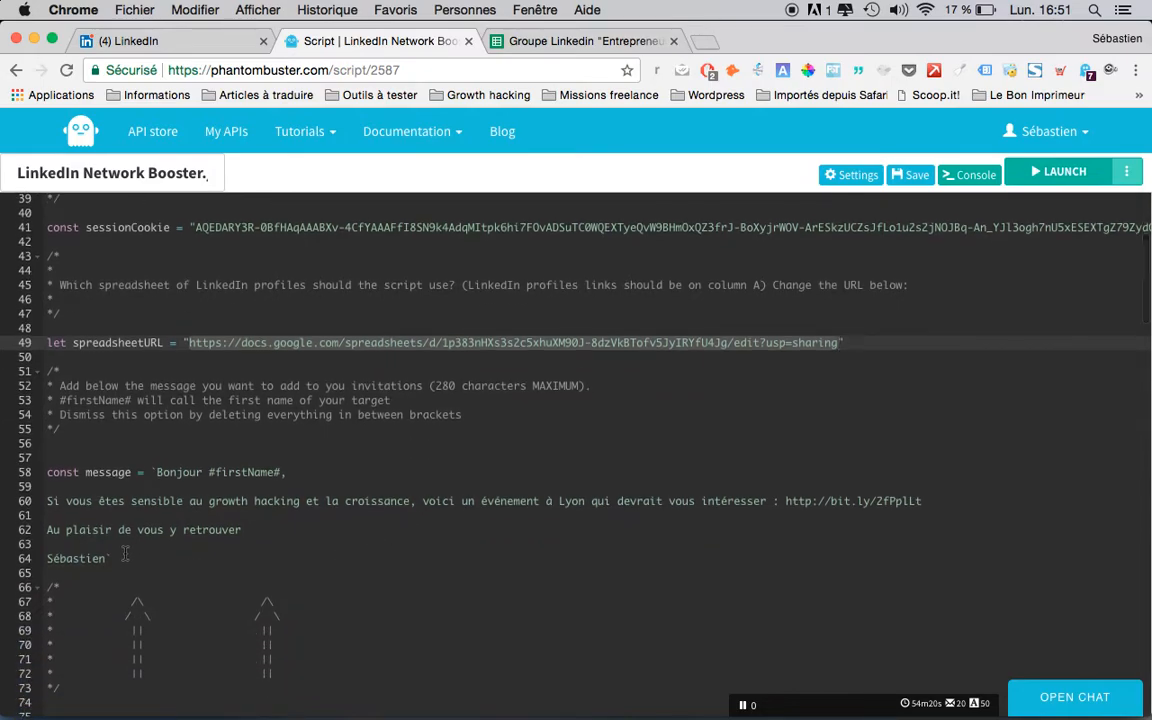
pyautogui.moveTo(106, 559); pyautogui.dragTo(154, 476)
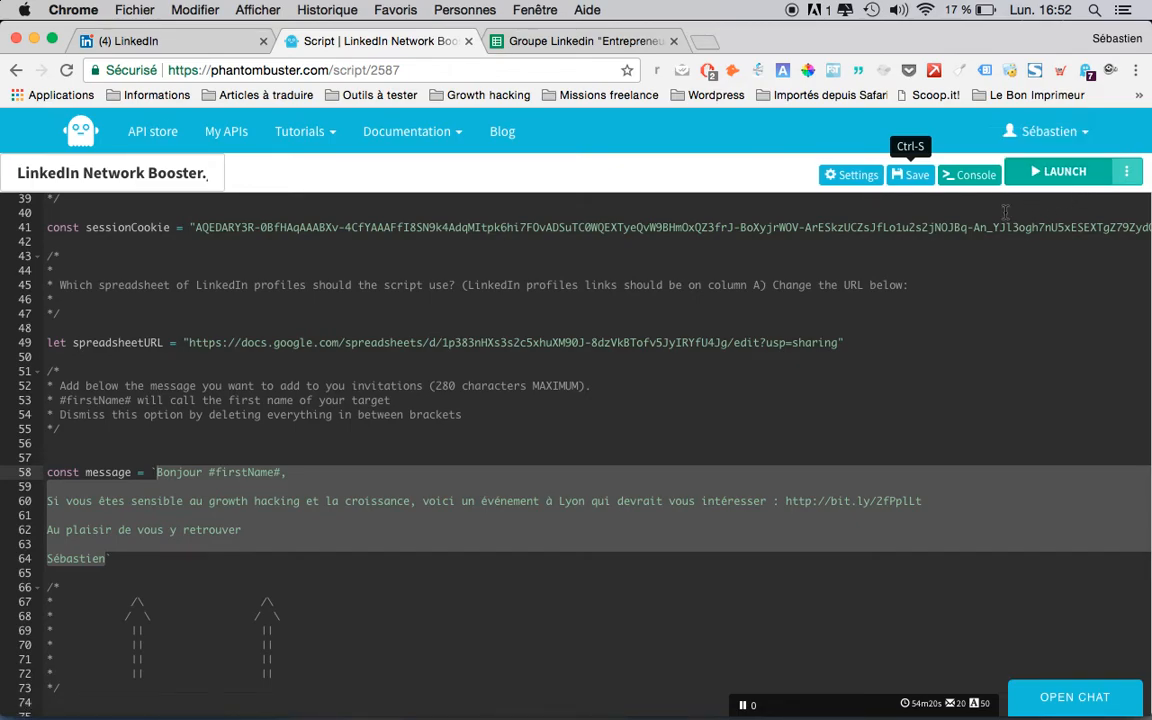
# Open the LinkedIn Network Booster agent's settings, review the repetitive launch schedule and remaining options, and save the settings
pyautogui.click(856, 176)
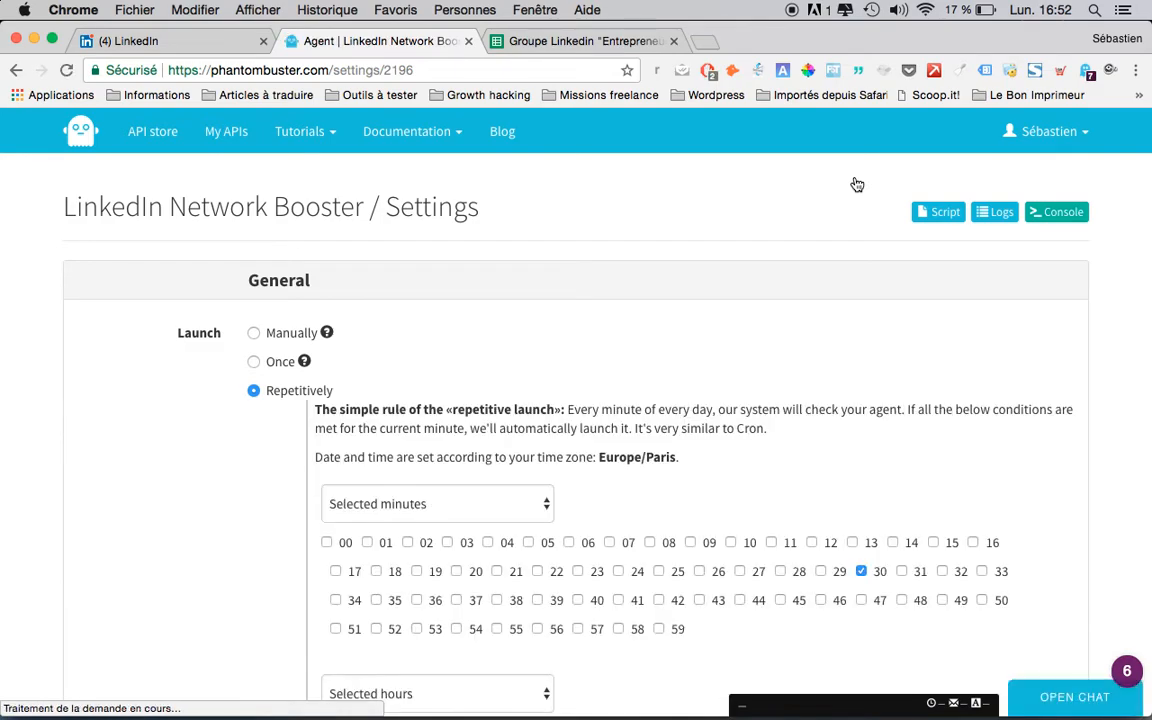
pyautogui.scroll(-2, 113, 374)
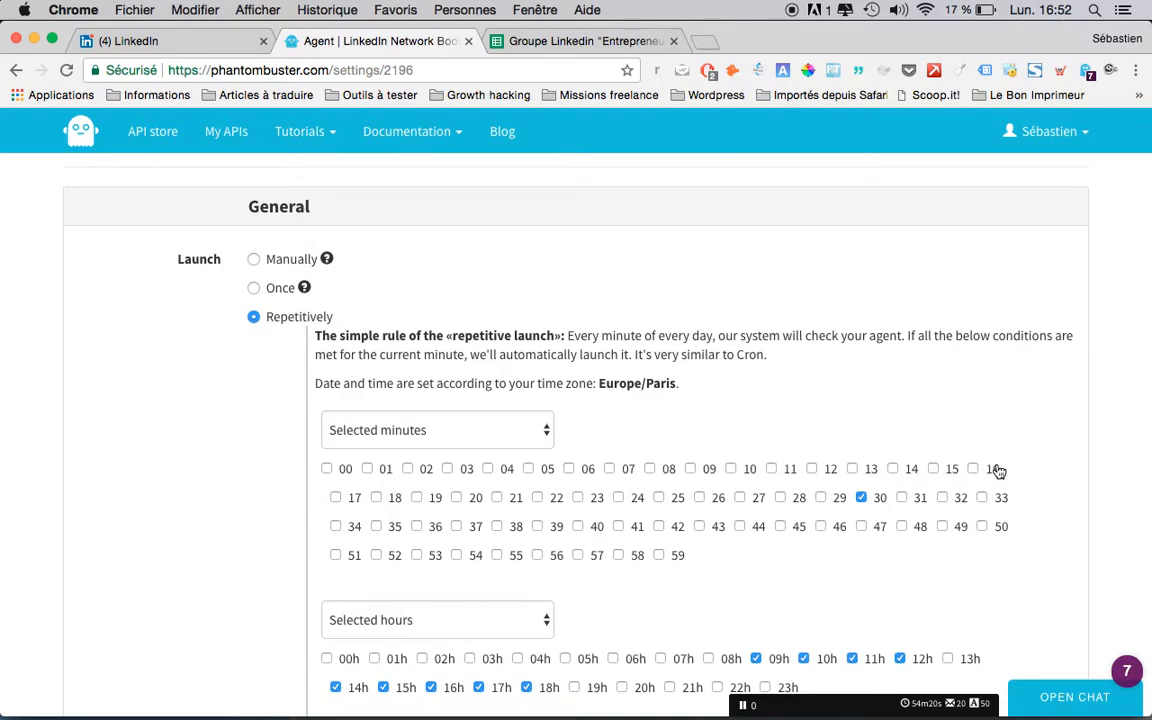
pyautogui.scroll(-3, 1003, 466)
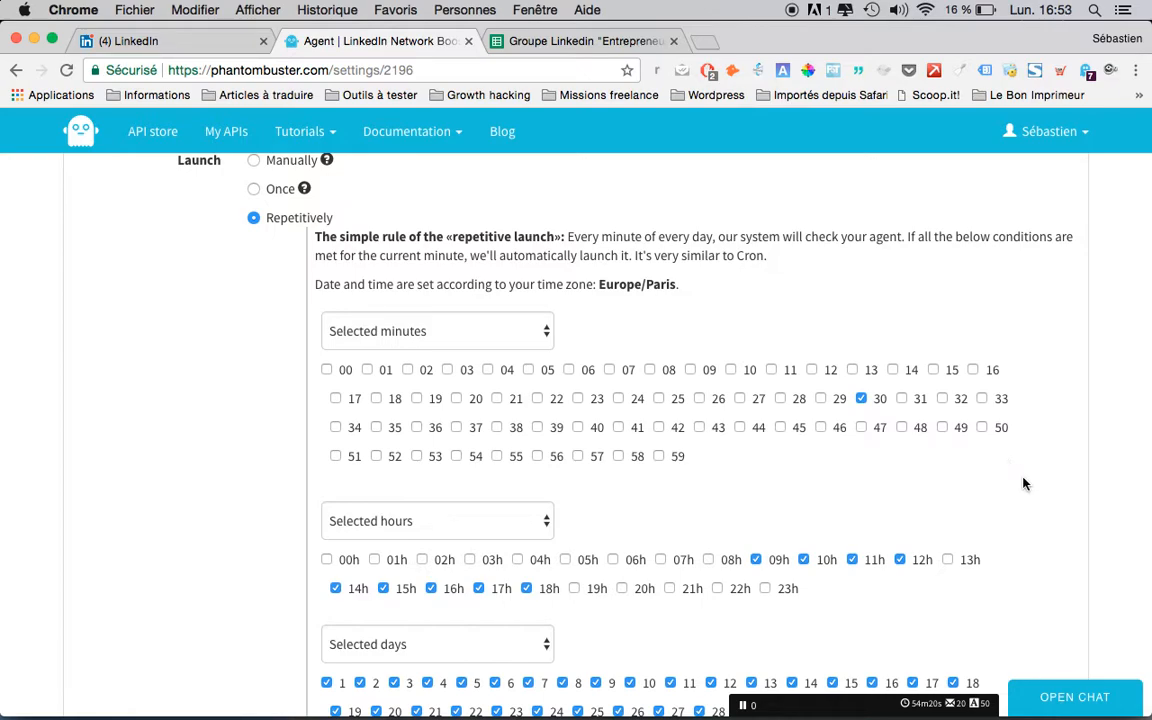
pyautogui.scroll(-5, 1023, 482)
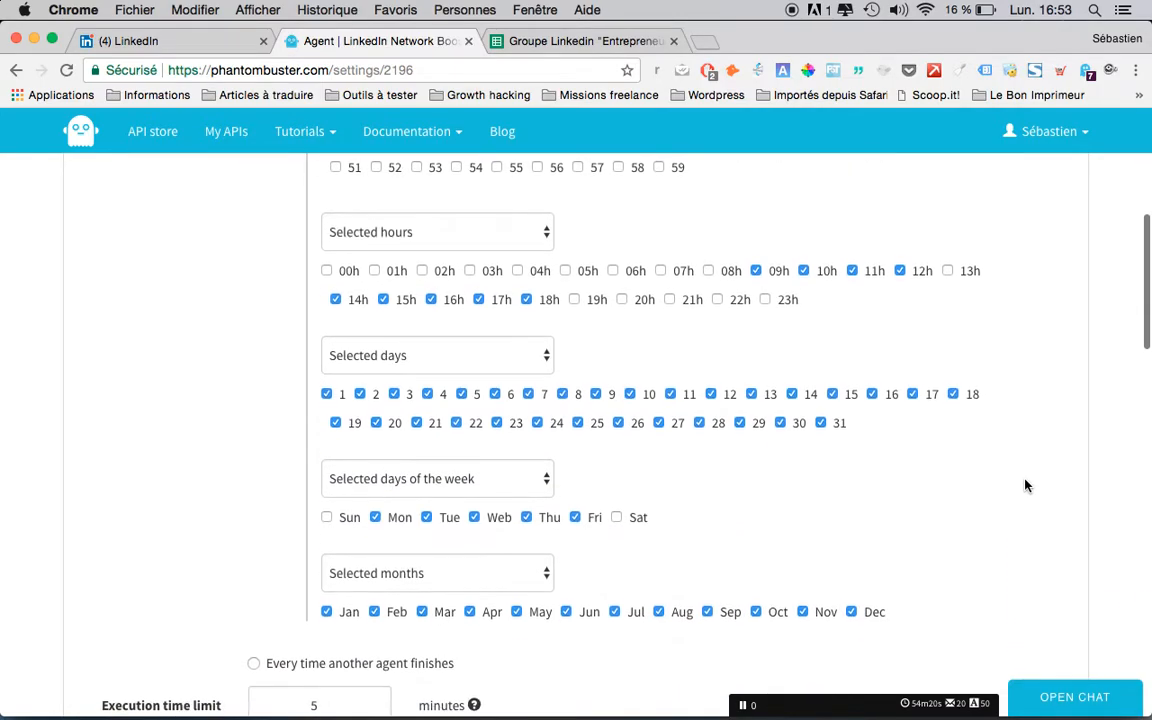
pyautogui.scroll(-4, 1025, 485)
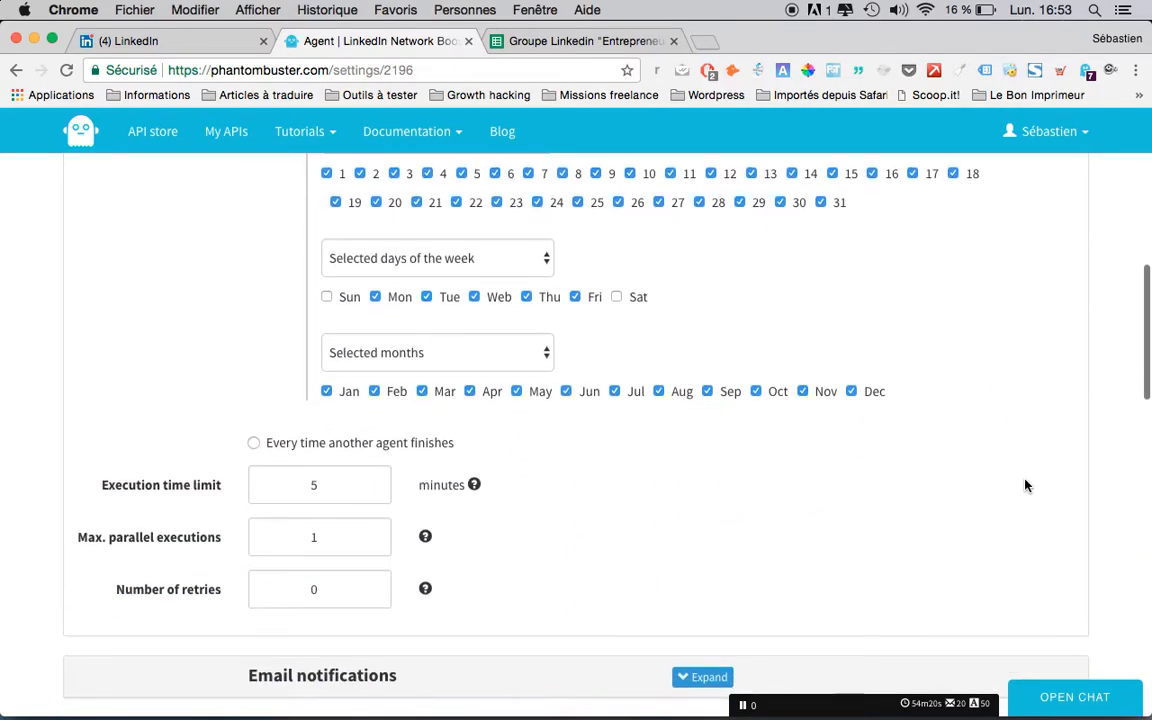
pyautogui.scroll(-8, 1025, 485)
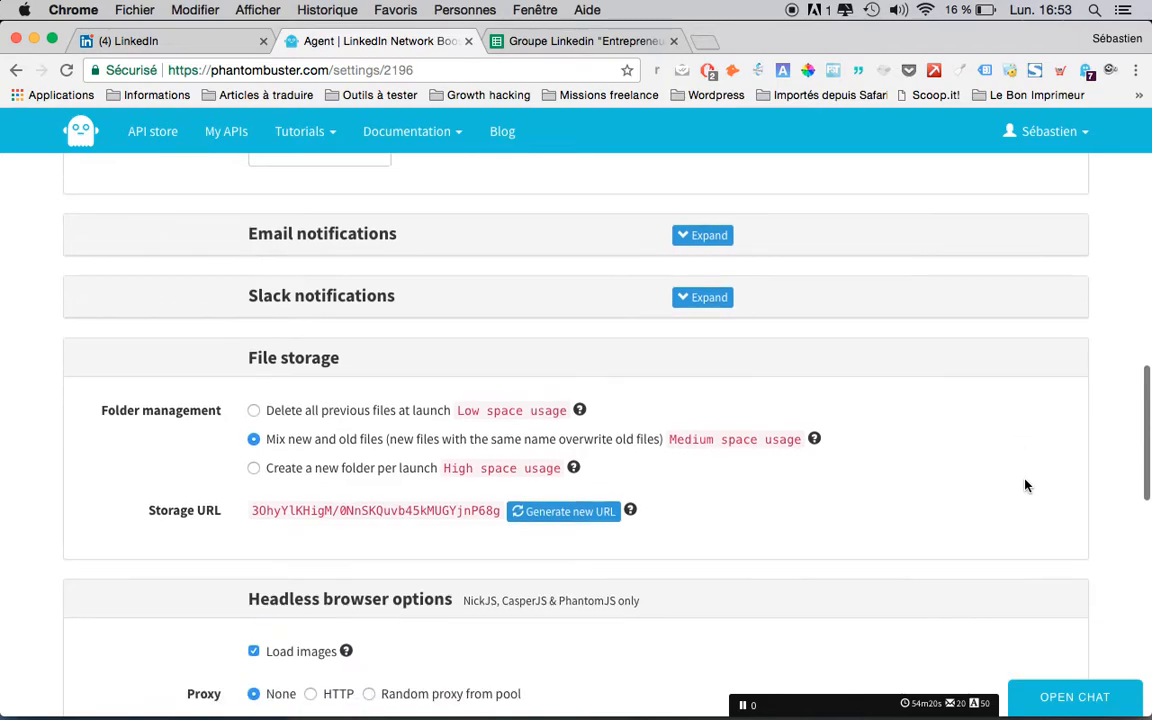
pyautogui.scroll(-4, 1025, 485)
pyautogui.scroll(-2, 1025, 485)
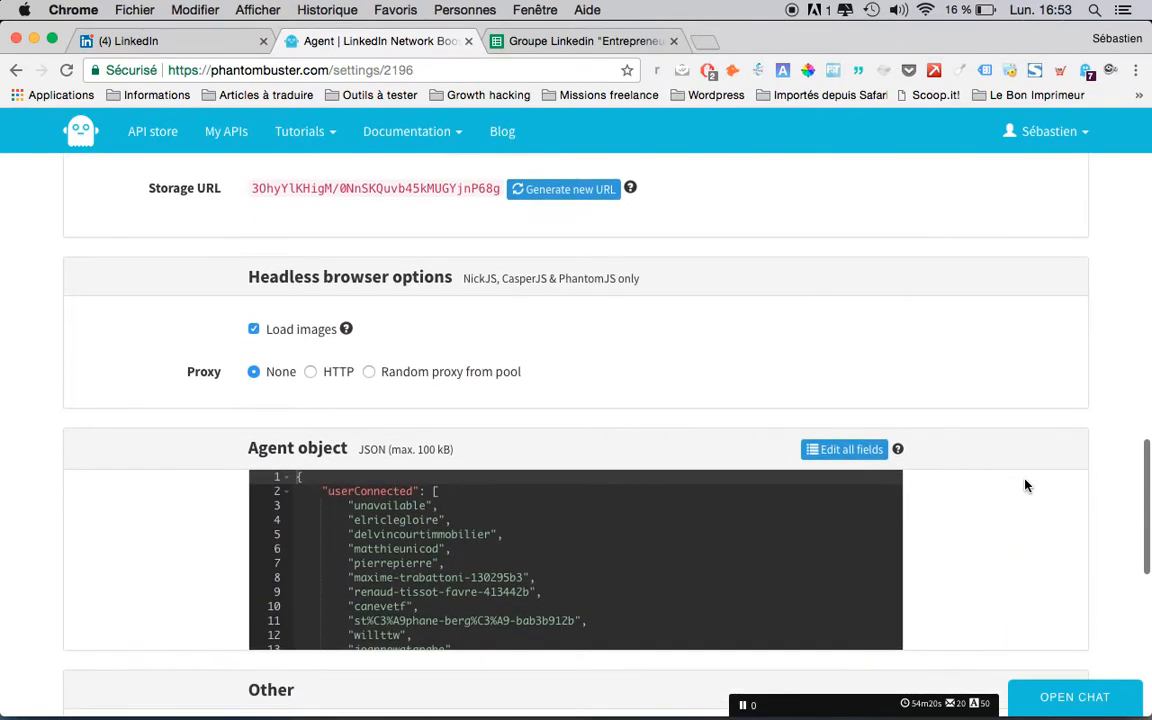
pyautogui.scroll(-5, 1025, 485)
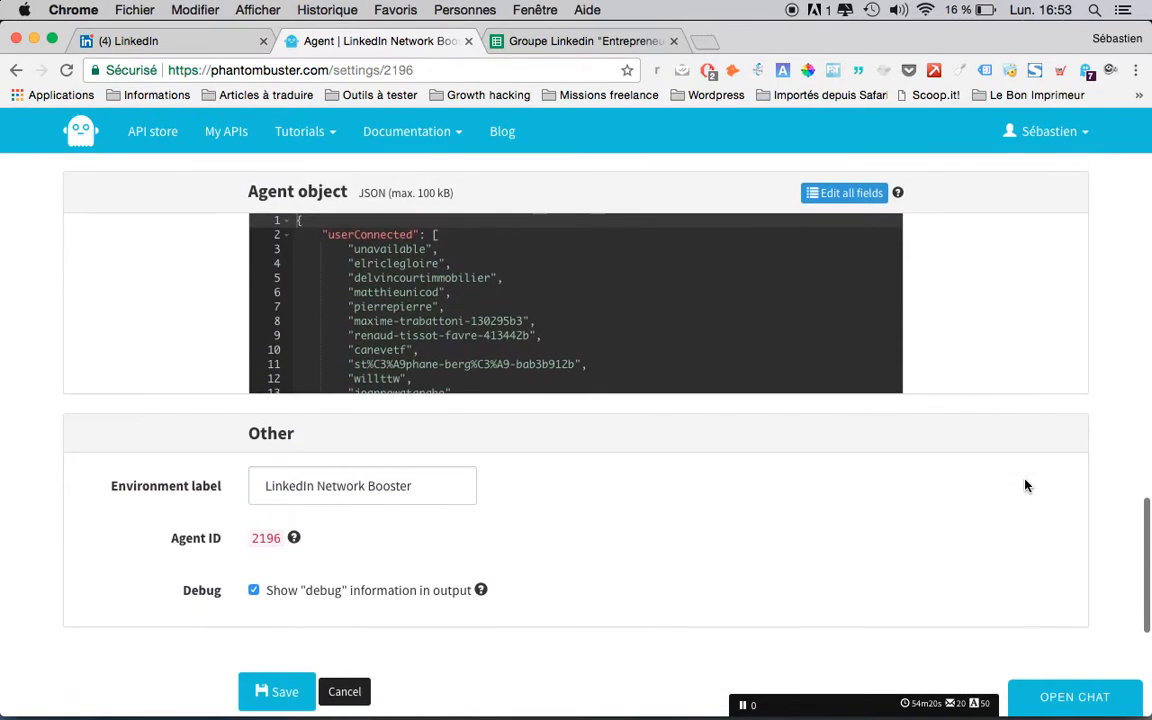
pyautogui.scroll(-4, 1025, 485)
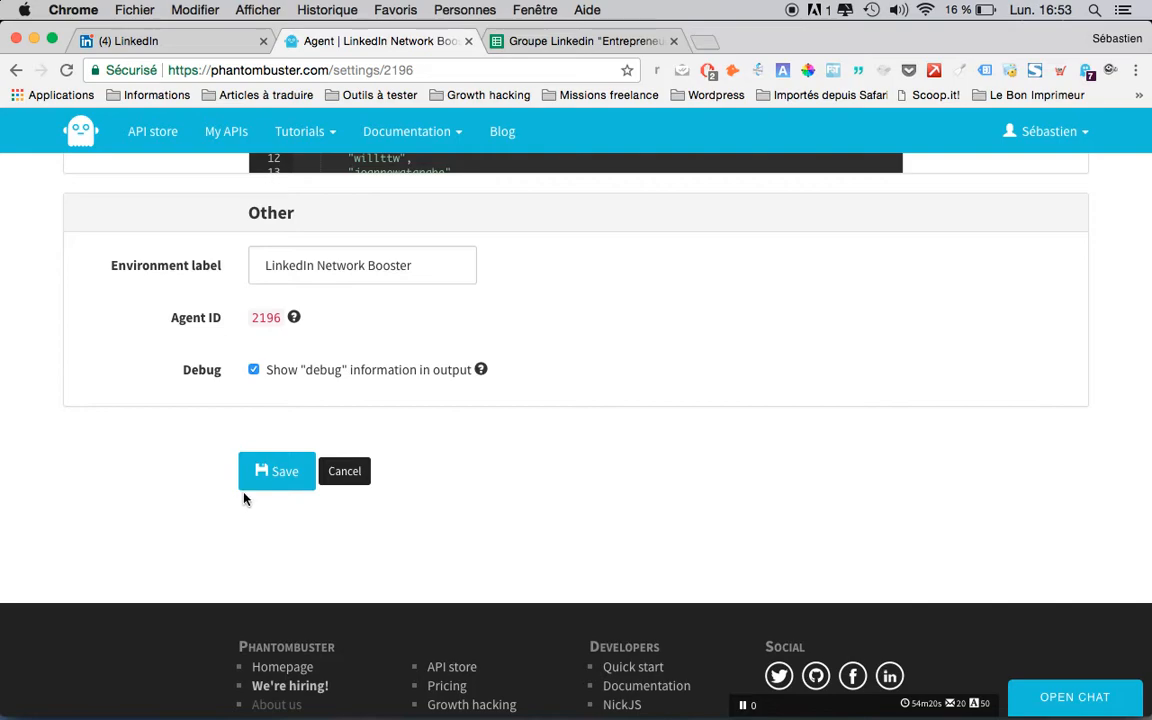
pyautogui.click(280, 483)
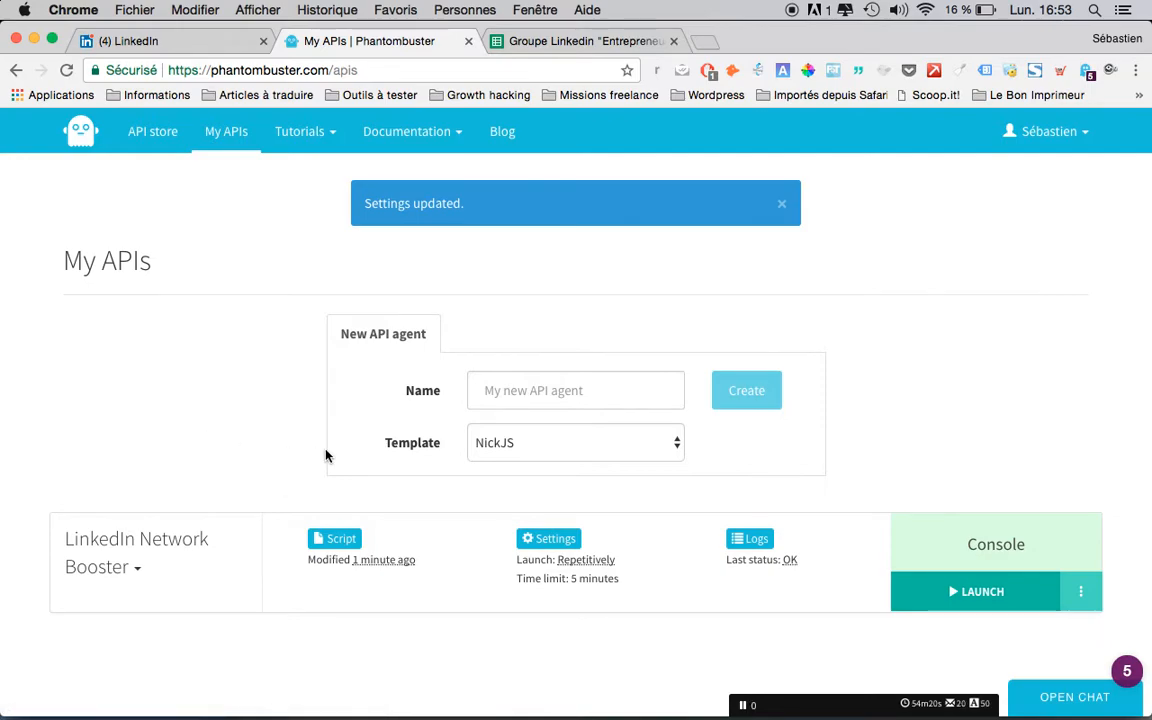
# Open the LinkedIn Network Booster agent's logs and look over the list of its past automatic launches
pyautogui.scroll(-1, 912, 504)
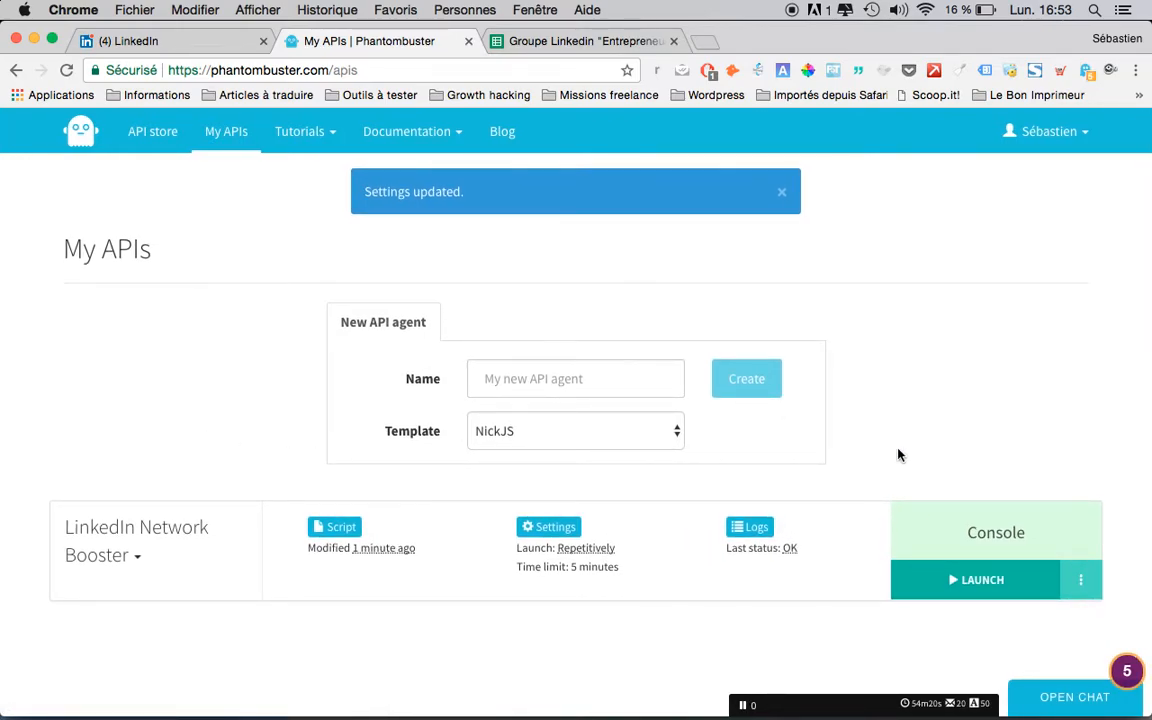
pyautogui.click(757, 530)
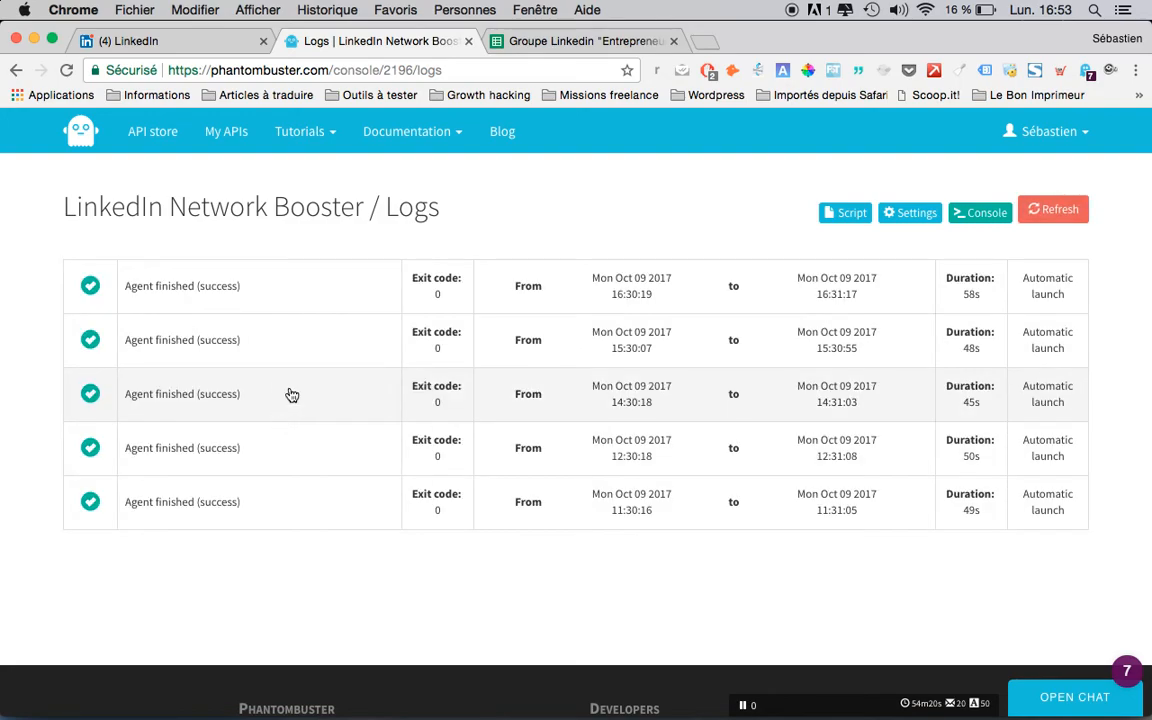
pyautogui.scroll(-3, 315, 357)
pyautogui.scroll(3, 315, 357)
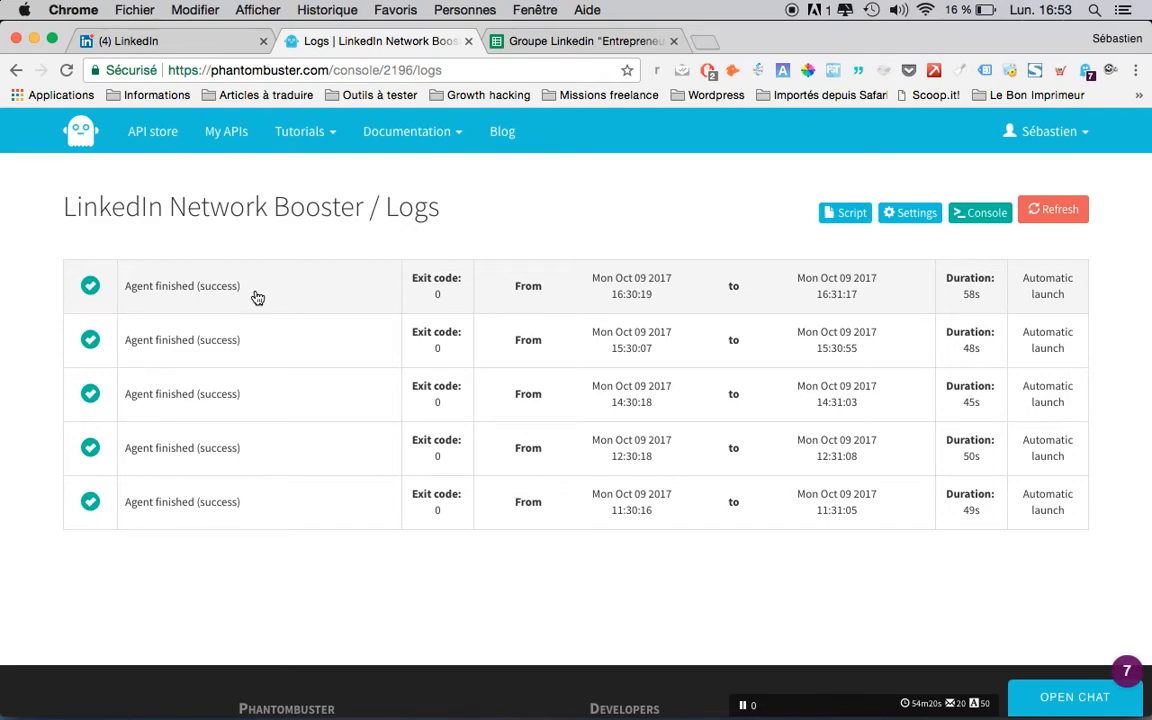
# Open the log file of the most recent launch and read through which LinkedIn profiles the agent processed
pyautogui.click(257, 297)
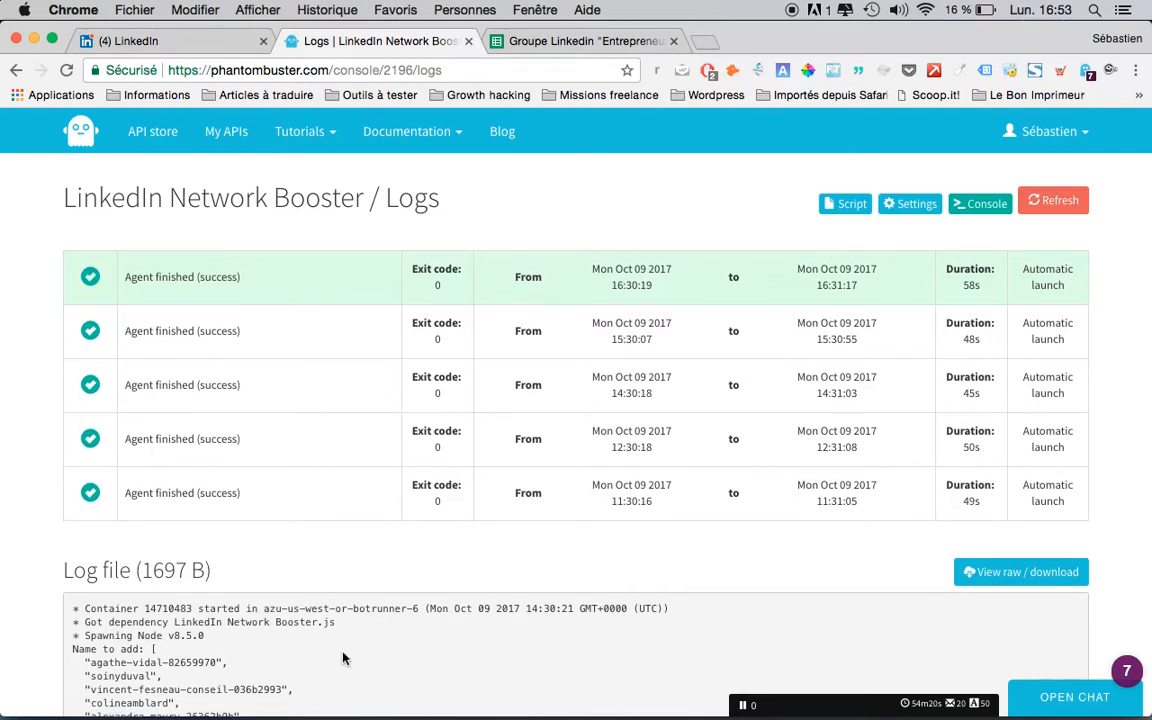
pyautogui.scroll(-1, 308, 586)
pyautogui.scroll(-5, 343, 658)
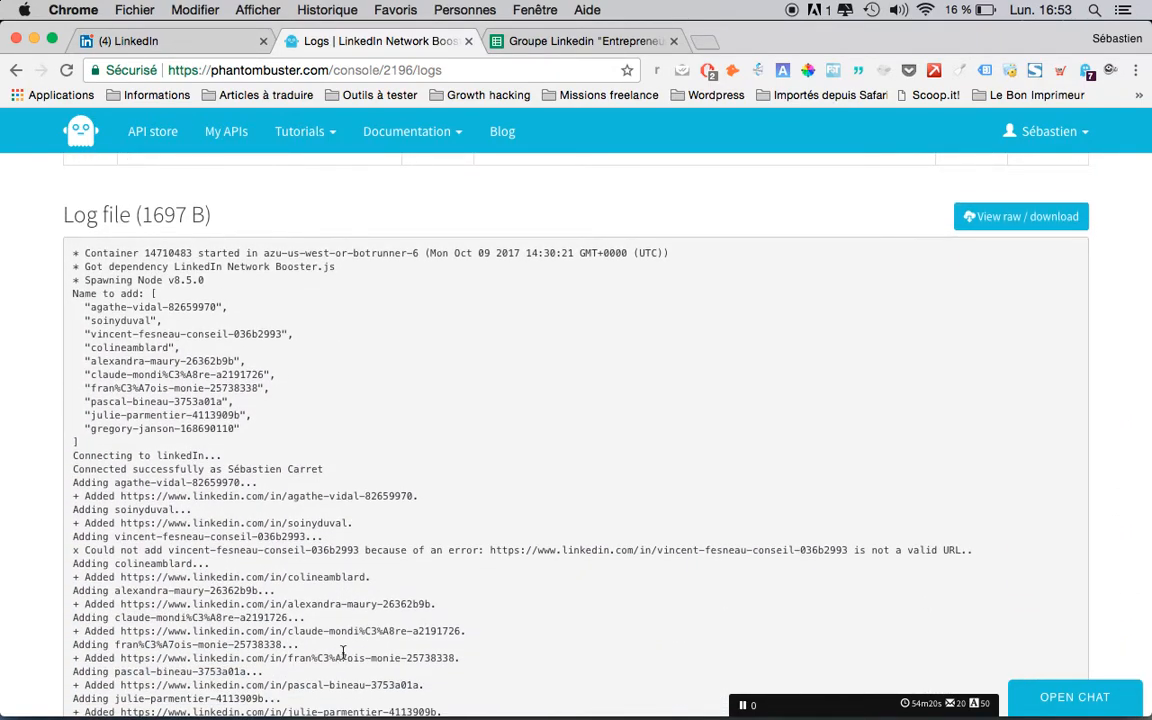
pyautogui.scroll(-2, 342, 656)
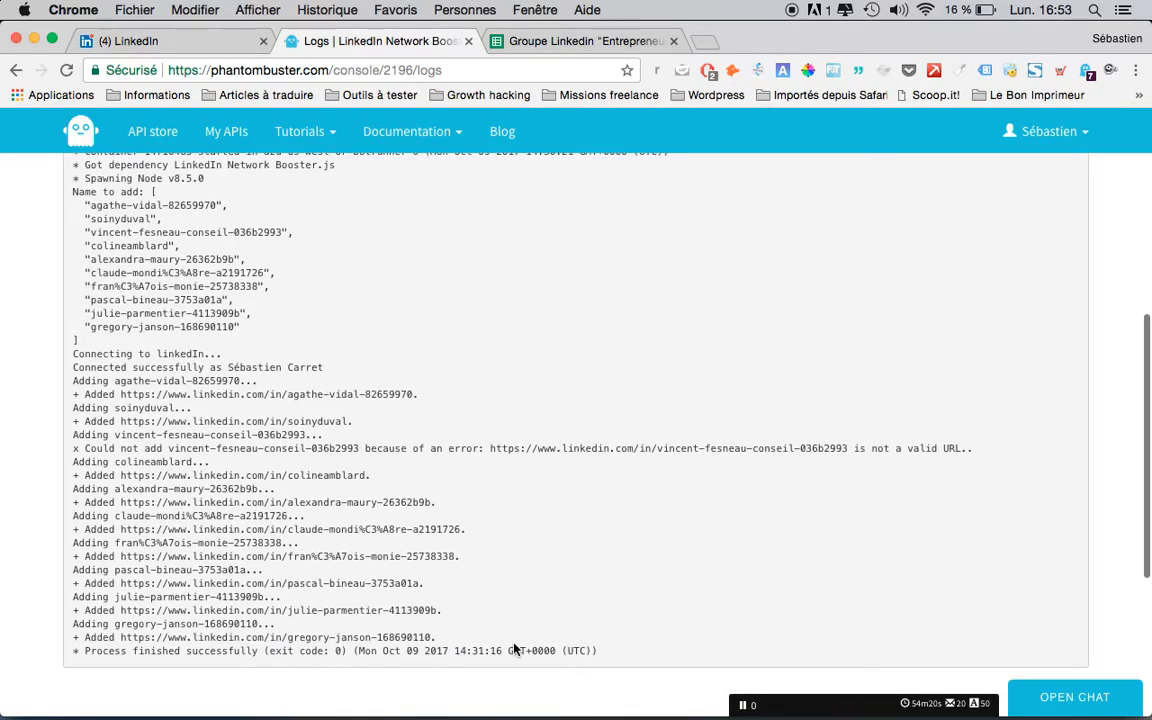
pyautogui.scroll(3, 462, 577)
pyautogui.scroll(4, 514, 650)
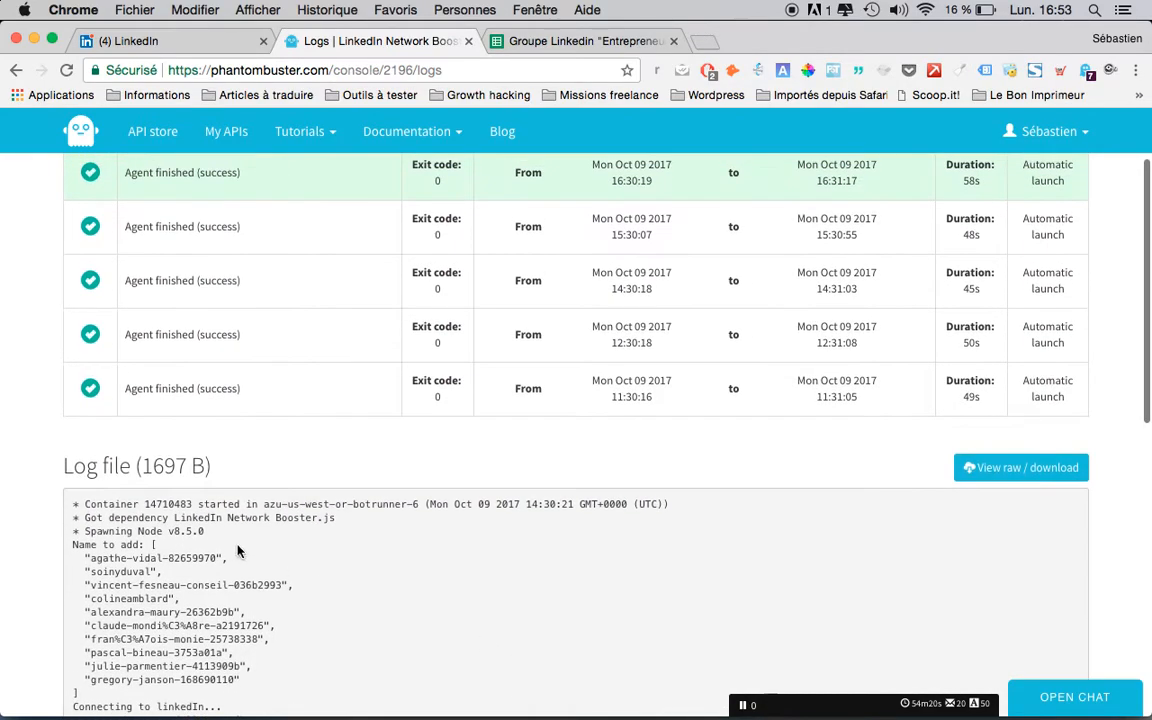
pyautogui.scroll(3, 35, 380)
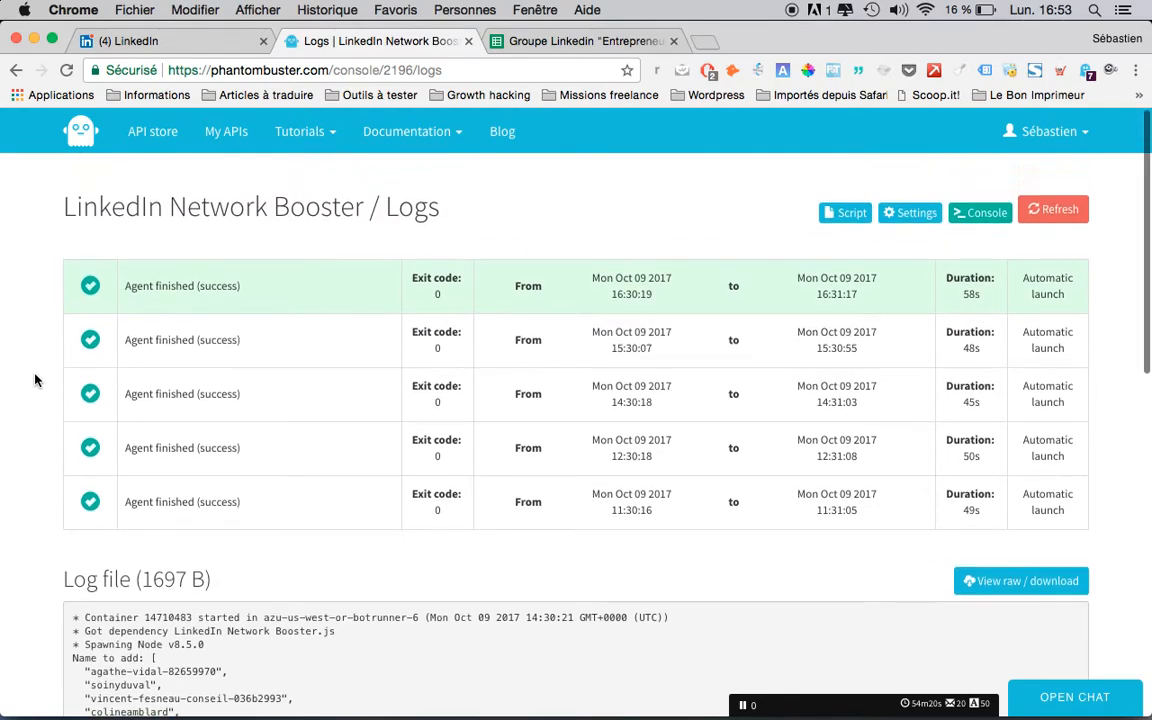